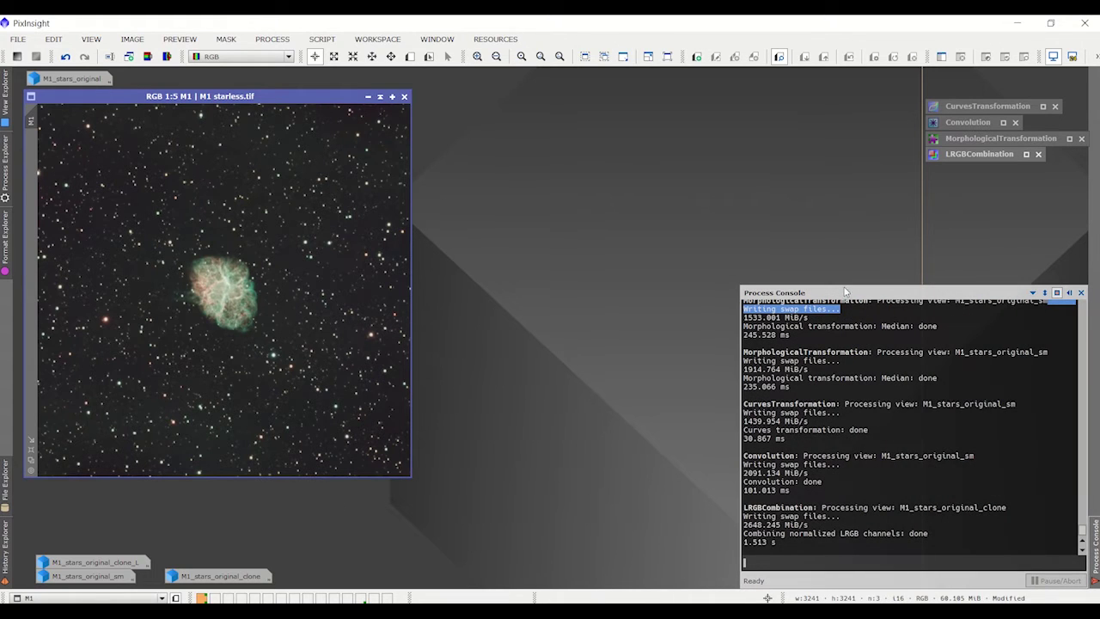
Auto-hide the Process Console and restore the M1_stars_original star image from its icon.
click(1070, 293)
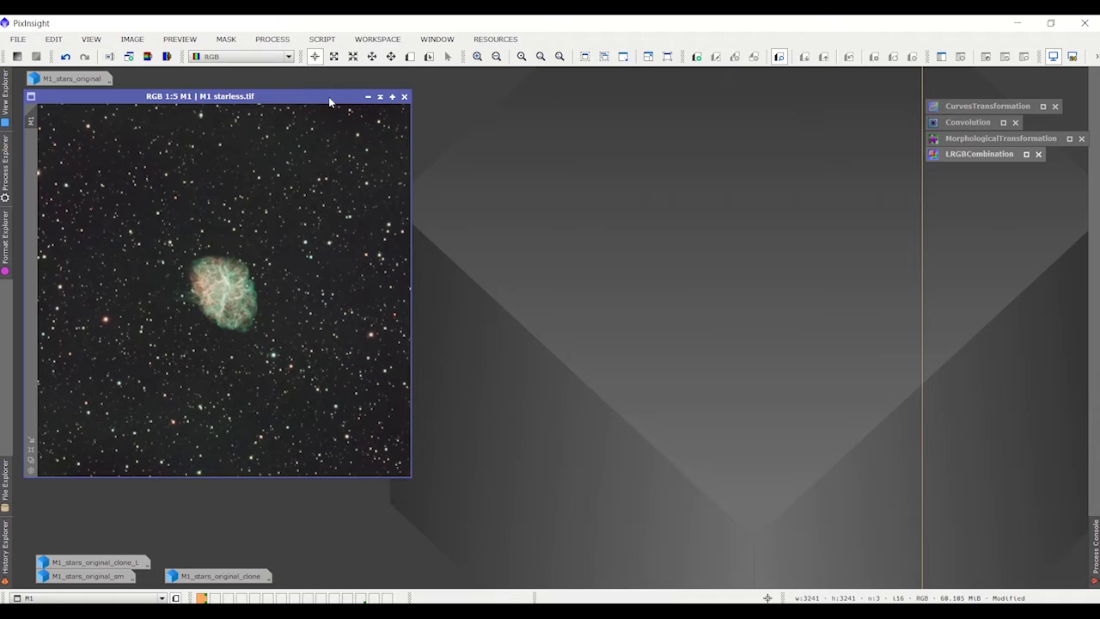
double_click(83, 80)
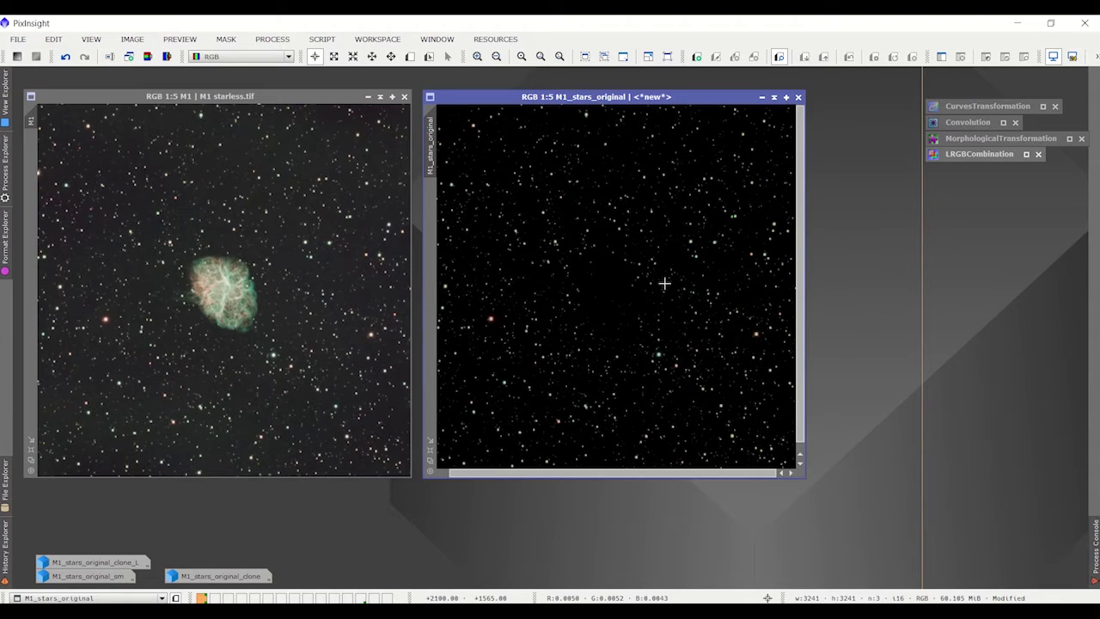
Iconize the M1 image, zoom in and out on M1_stars_original's stars, then iconize it.
click(367, 96)
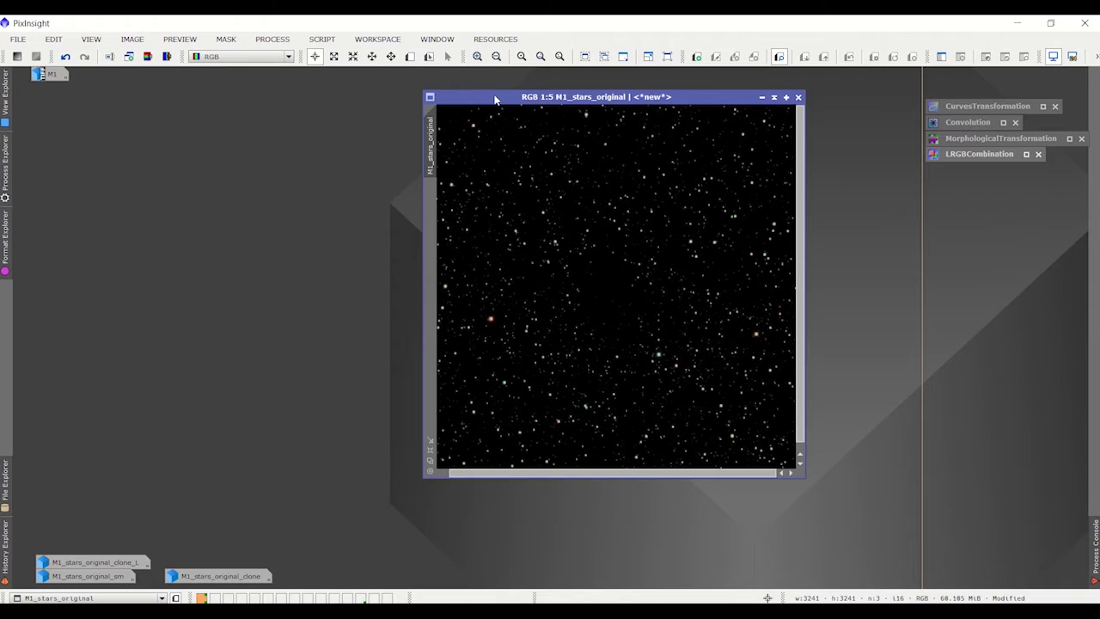
drag(482, 97, 87, 96)
scroll(159, 183, up, 4)
scroll(159, 183, up, 3)
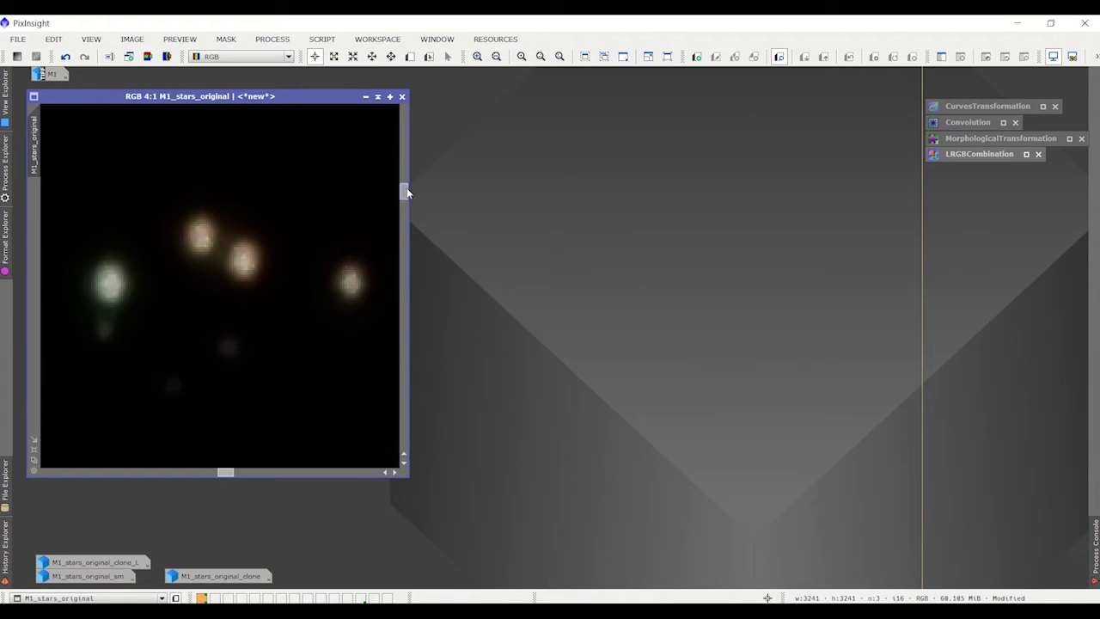
mouse_move(404, 191)
mouse_down()
mouse_move(405, 205)
mouse_move(405, 183)
mouse_up()
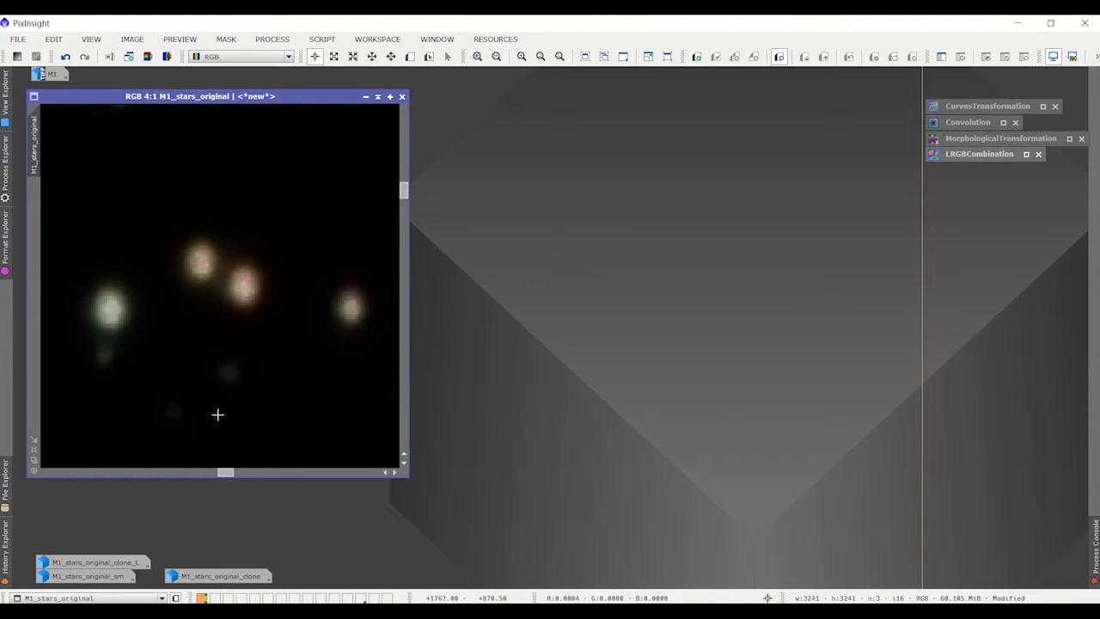
scroll(221, 314, down, 2)
scroll(179, 363, down, 4)
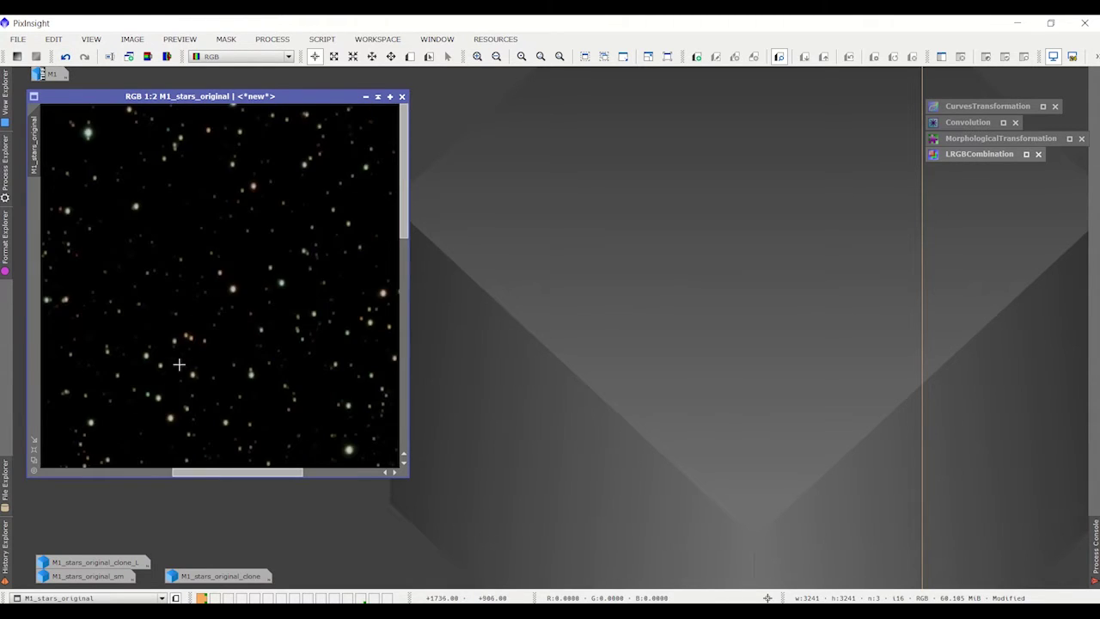
scroll(179, 362, down, 2)
scroll(179, 363, up, 2)
click(365, 96)
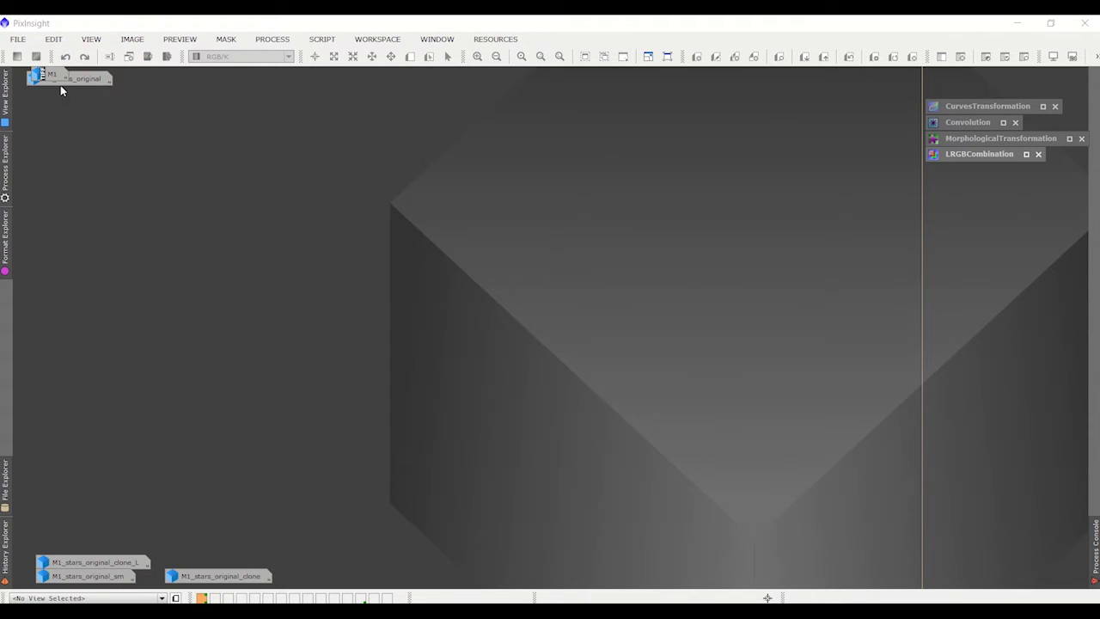
Restore the M1_stars_original_clone image and arrange its window and the icons.
drag(64, 85, 68, 104)
double_click(230, 573)
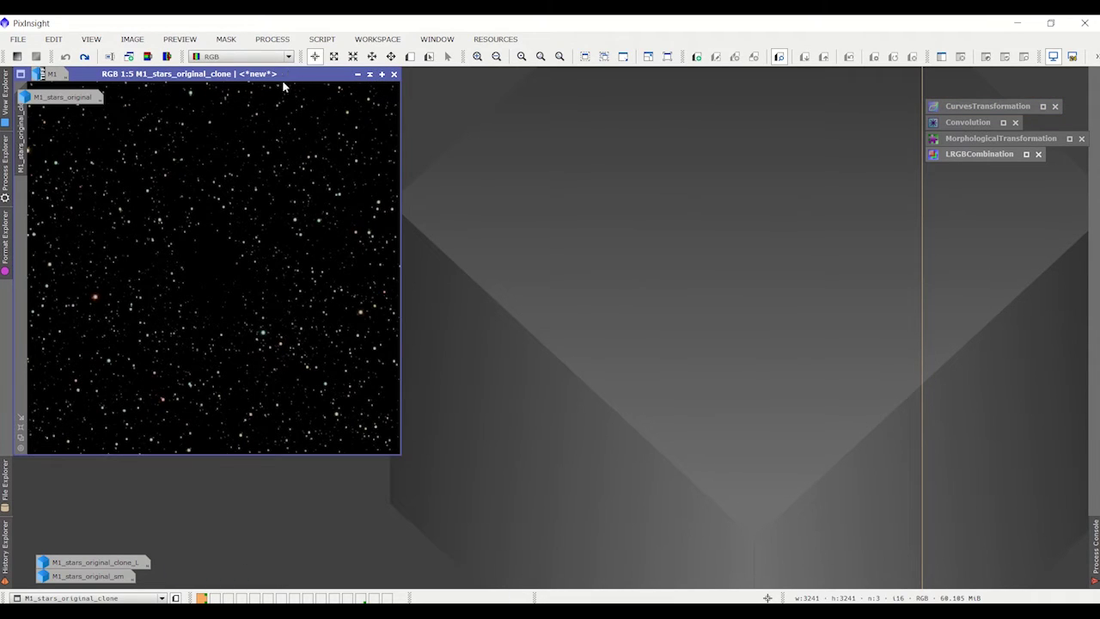
drag(285, 75, 283, 113)
drag(47, 96, 47, 88)
drag(158, 118, 159, 109)
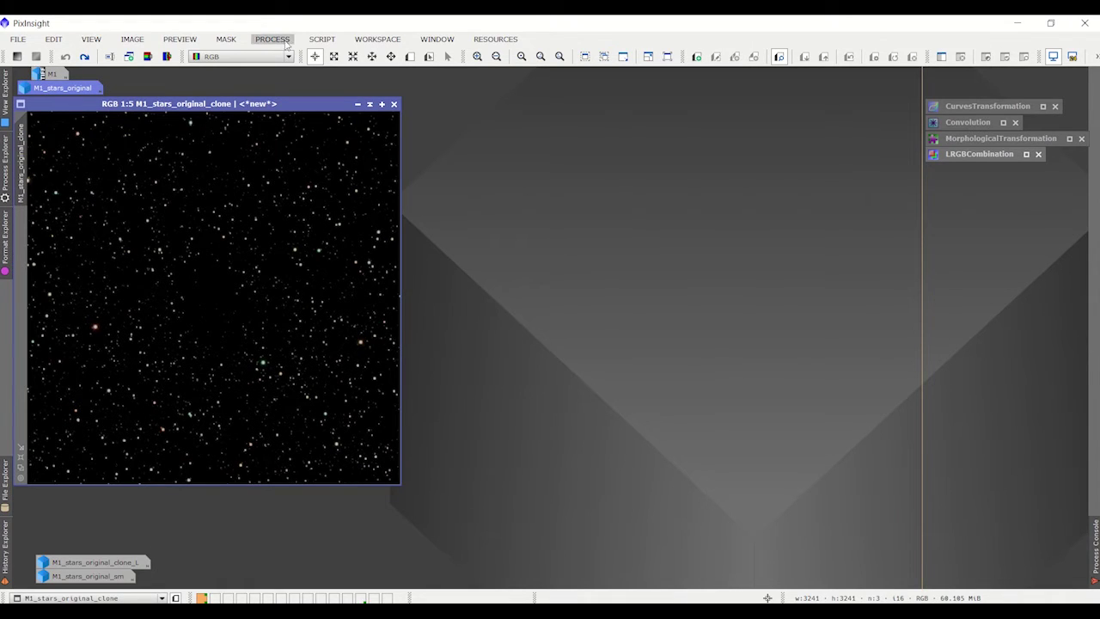
Run the AdvStarmask utility script to build the M1_stars_original_clone_sm star mask.
click(378, 40)
click(321, 40)
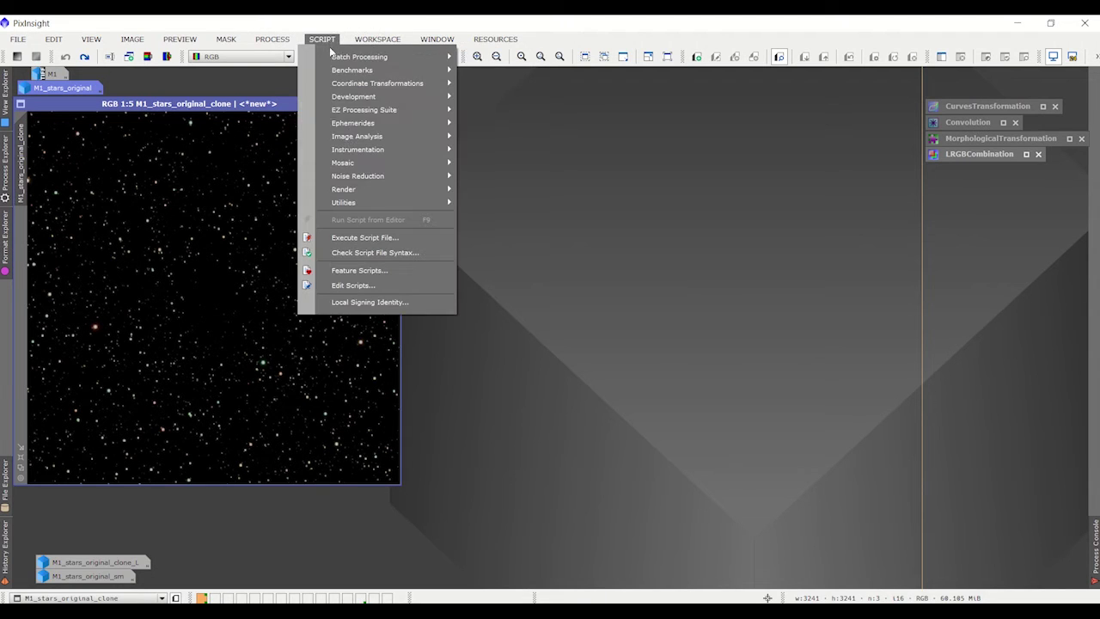
mouse_move(424, 205)
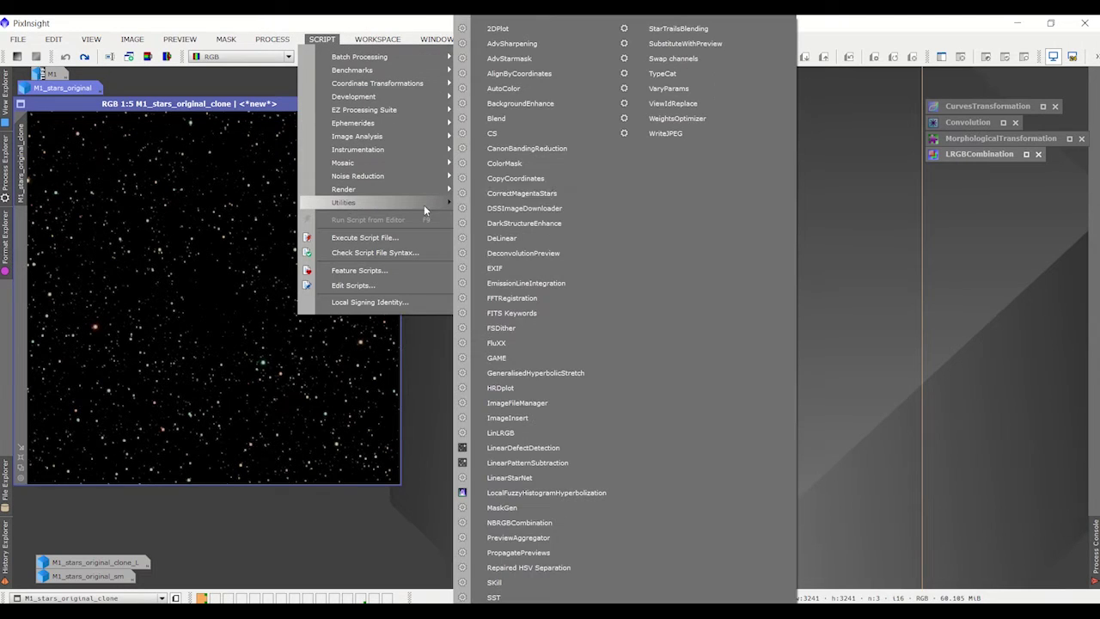
click(524, 57)
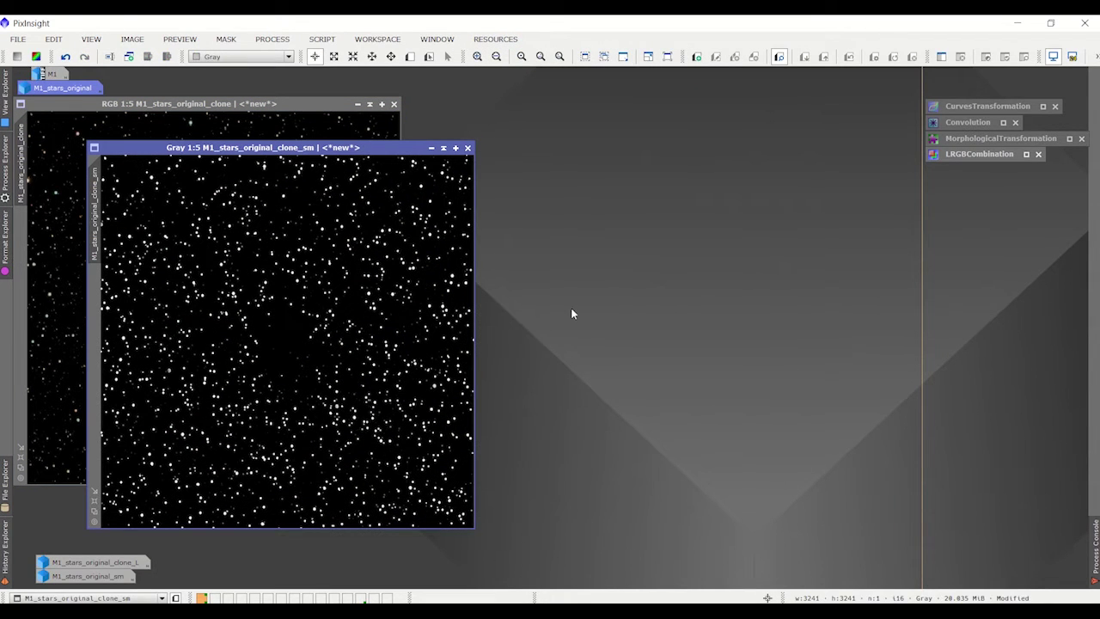
Place the M1_stars_original_clone_sm mask window beside the colour clone and compare them.
drag(378, 147, 713, 121)
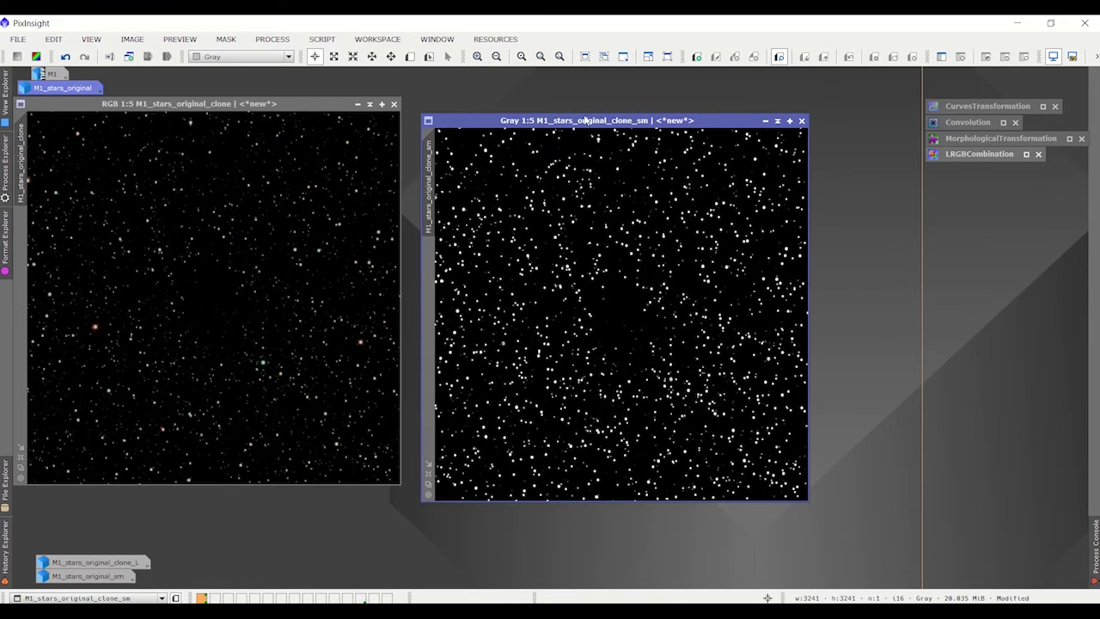
drag(584, 120, 567, 103)
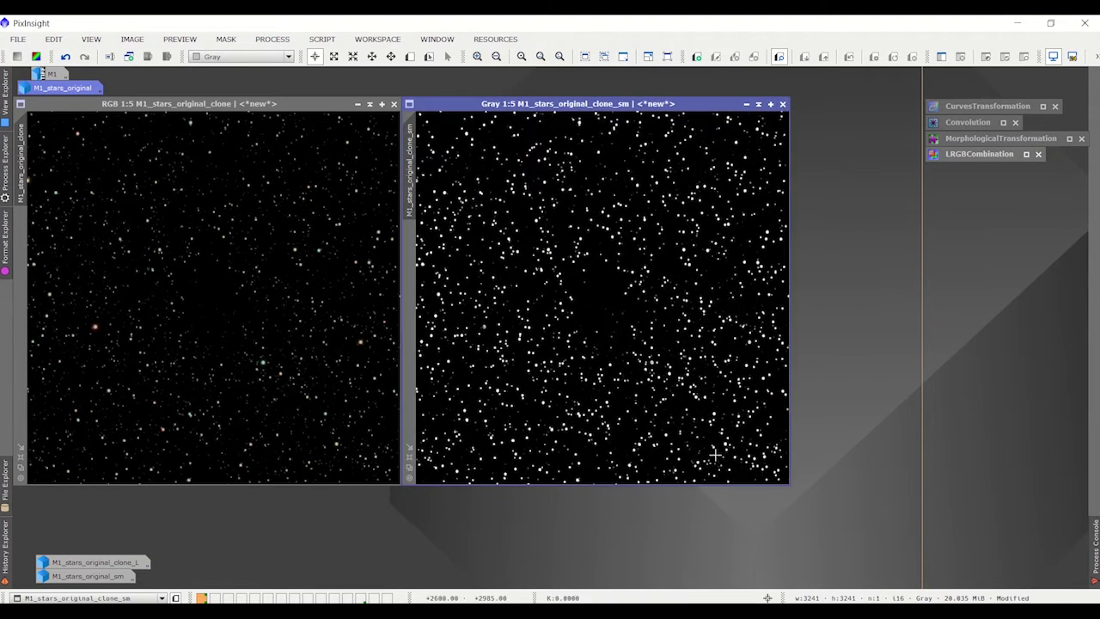
click(163, 104)
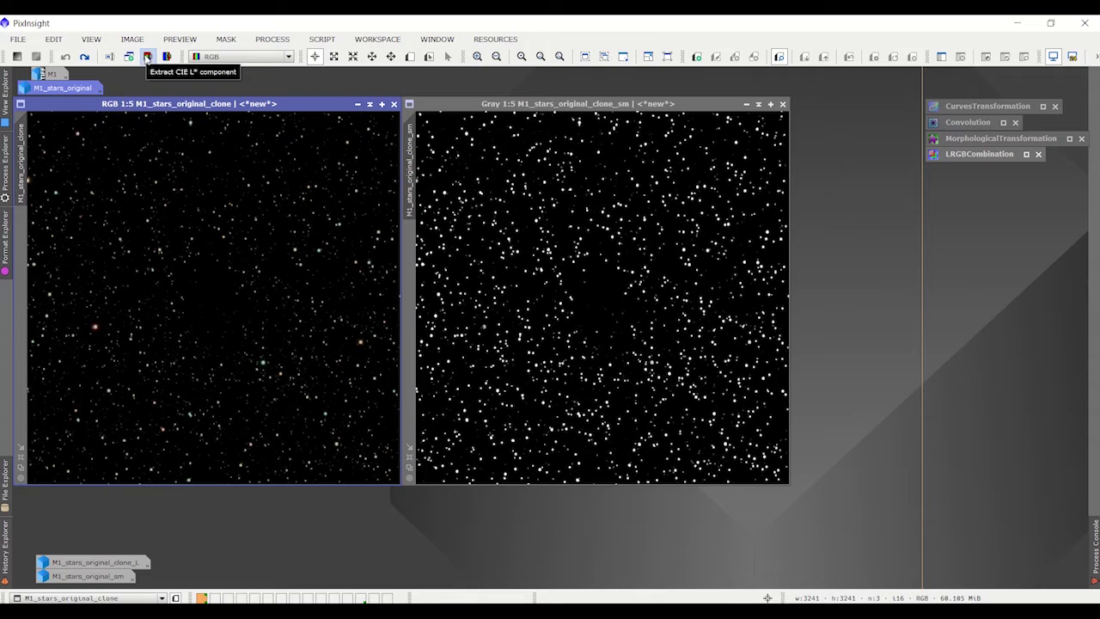
click(544, 105)
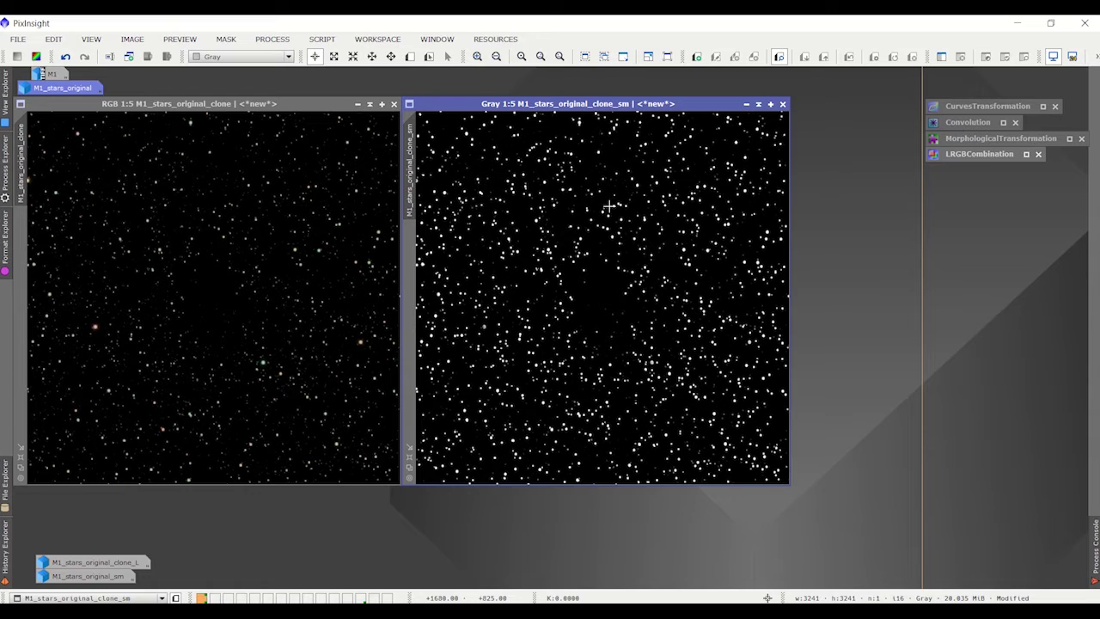
right_click(627, 171)
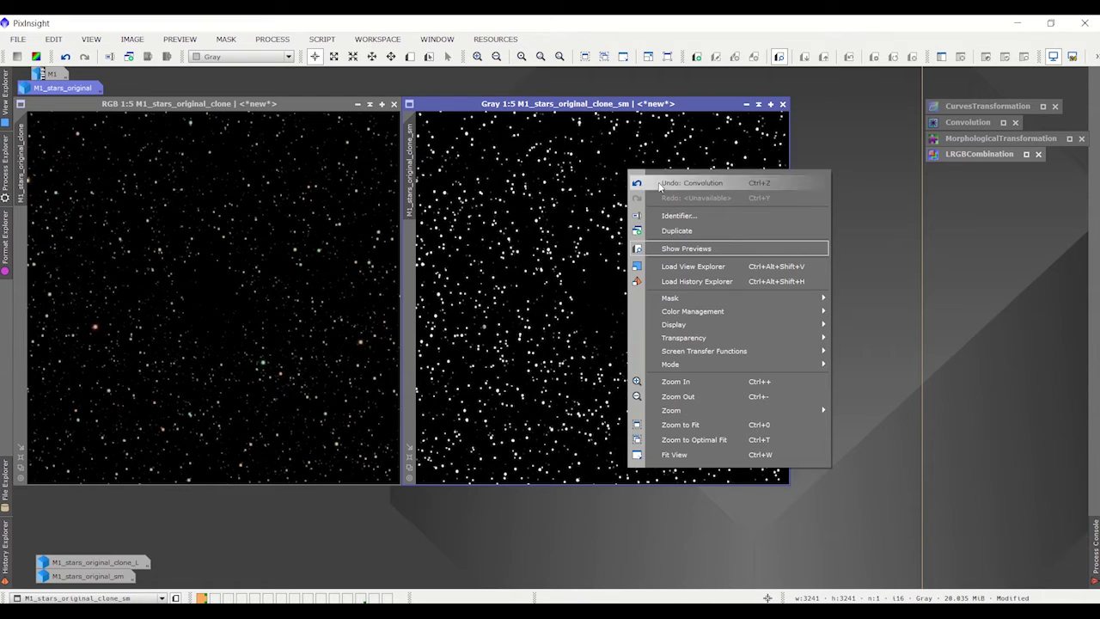
click(659, 186)
right_click(640, 176)
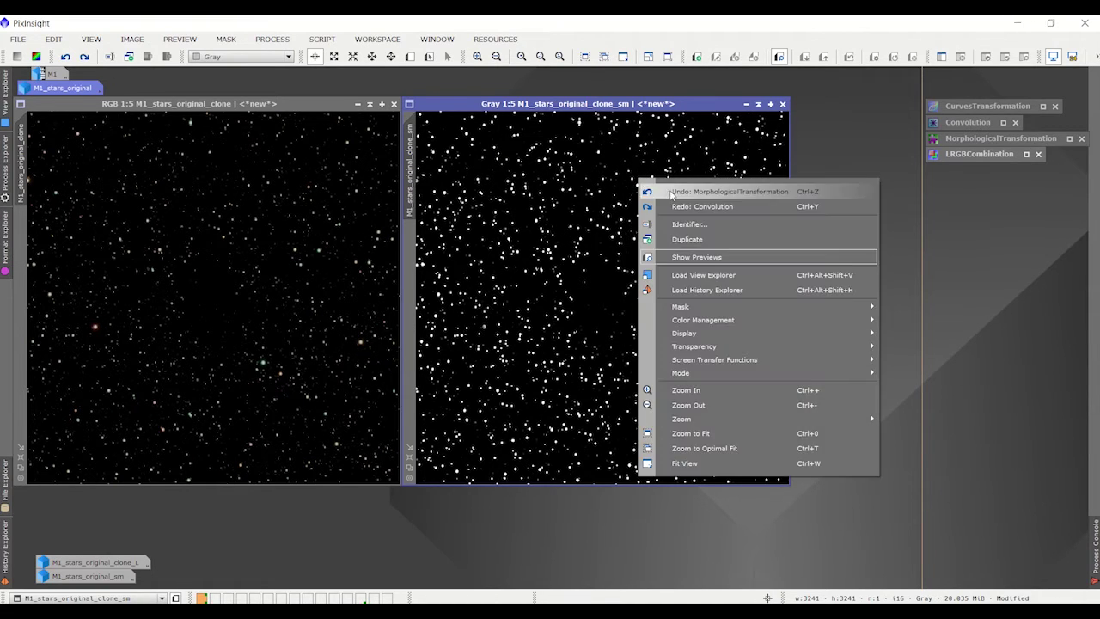
click(670, 193)
right_click(609, 183)
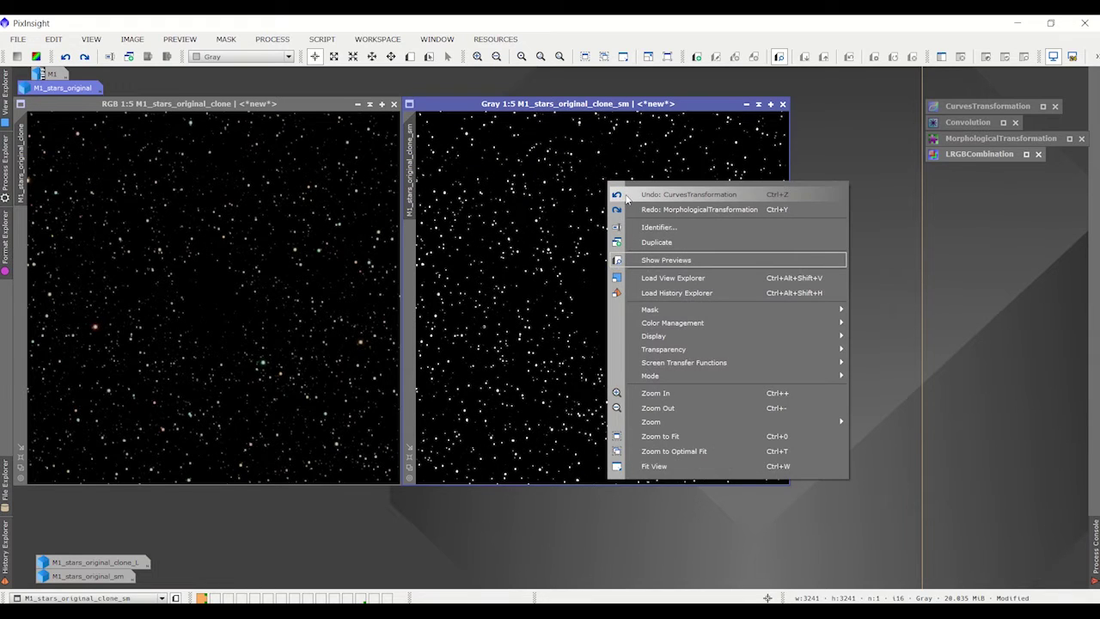
click(636, 197)
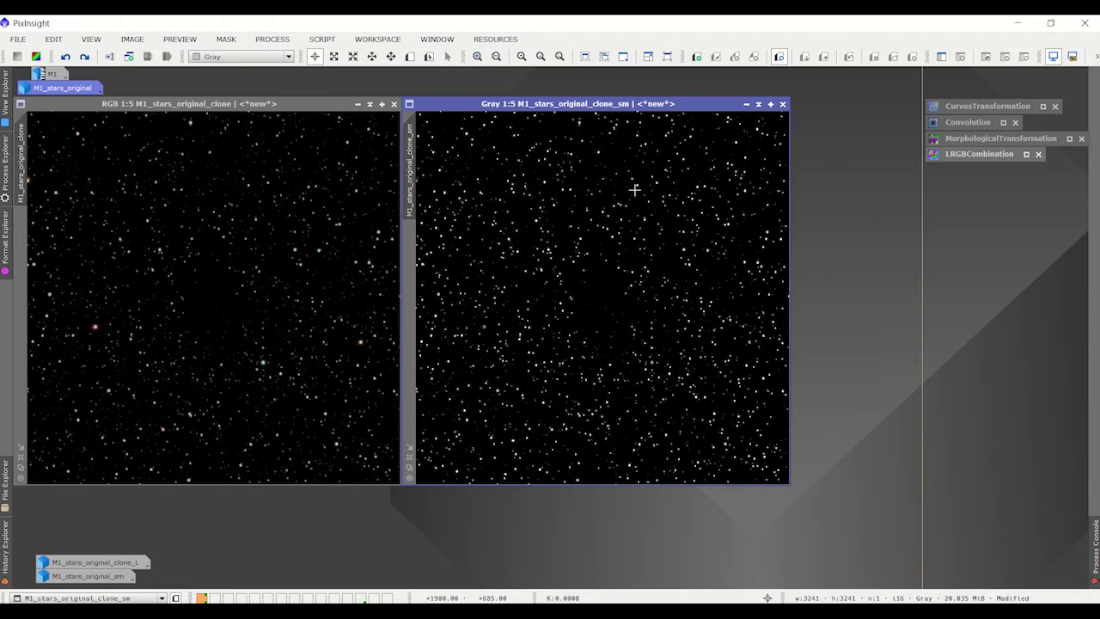
right_click(633, 190)
click(673, 204)
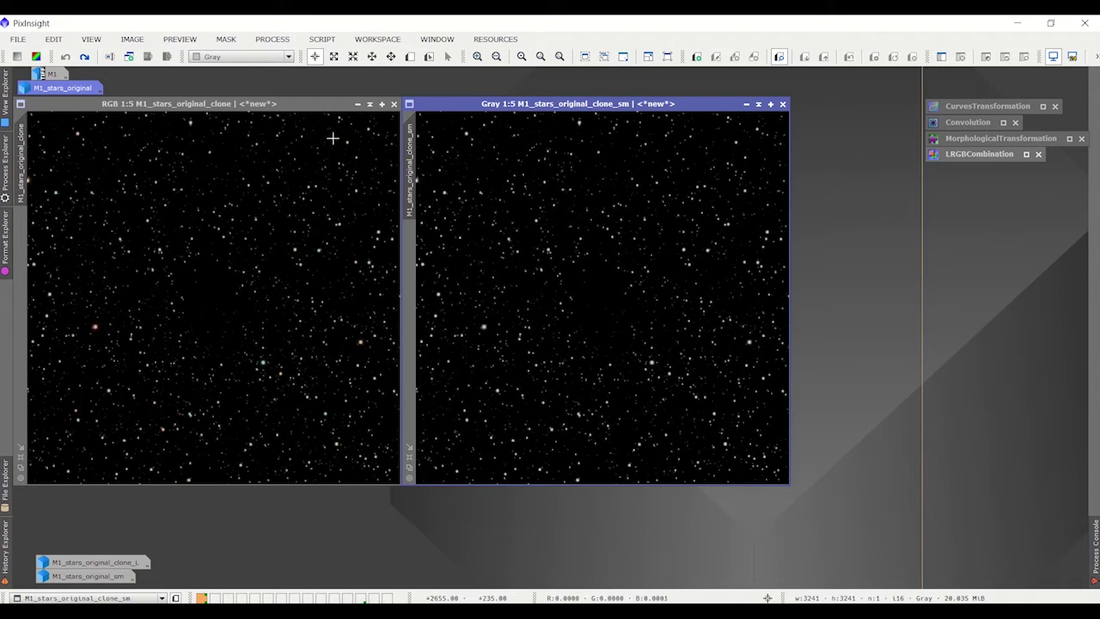
right_click(589, 189)
click(640, 218)
right_click(642, 202)
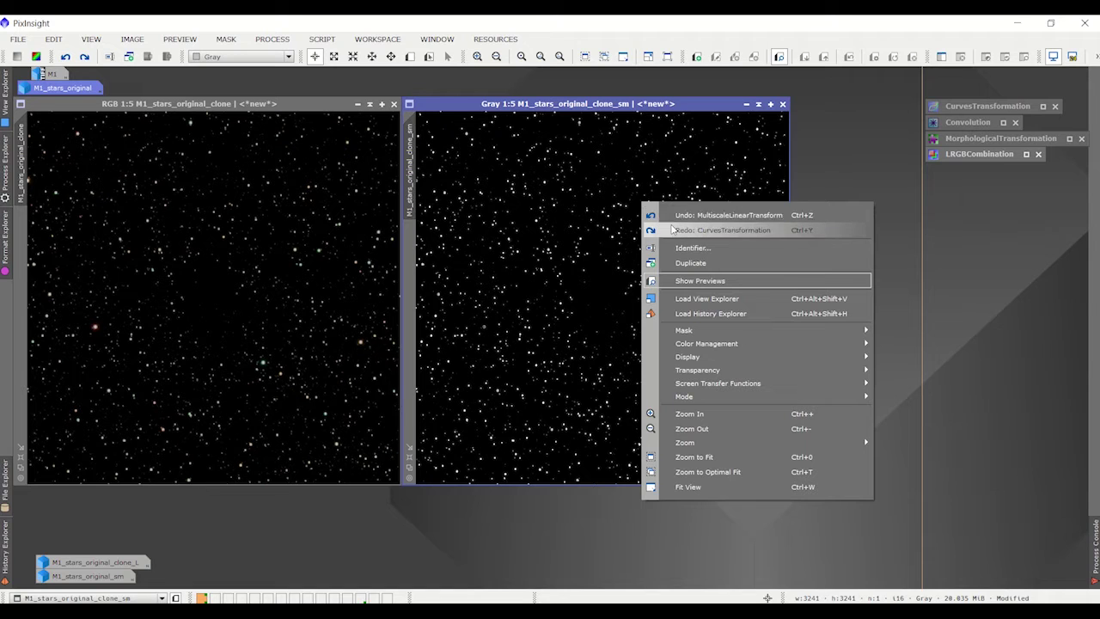
click(671, 229)
right_click(657, 203)
click(678, 234)
right_click(644, 212)
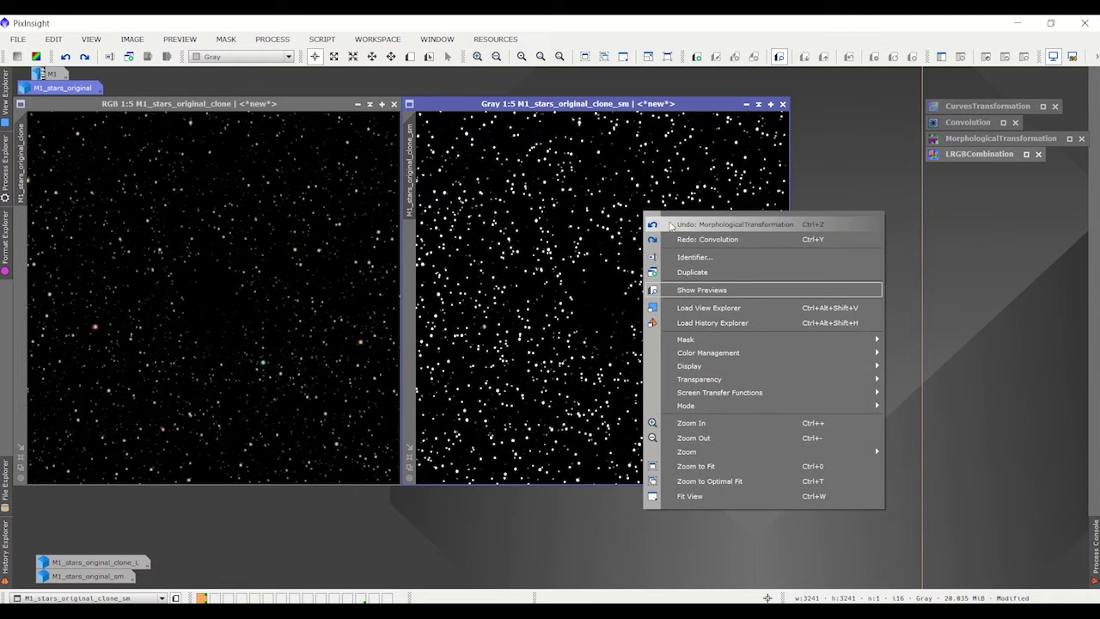
click(696, 238)
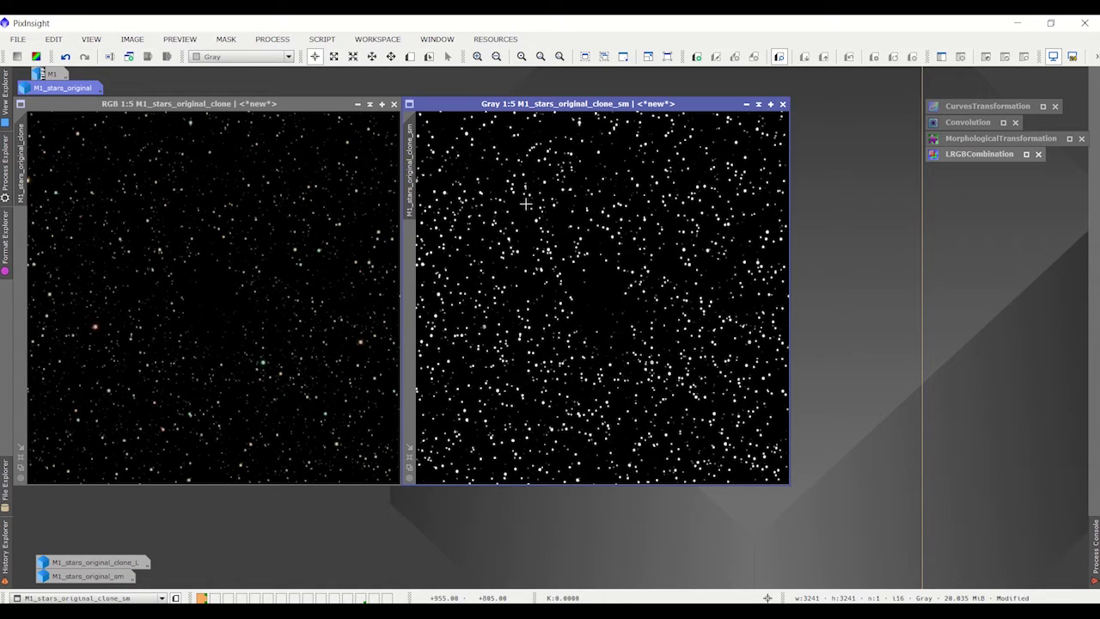
Zoom in and out on the star mask and reposition its window.
scroll(626, 202, up, 3)
scroll(625, 203, up, 3)
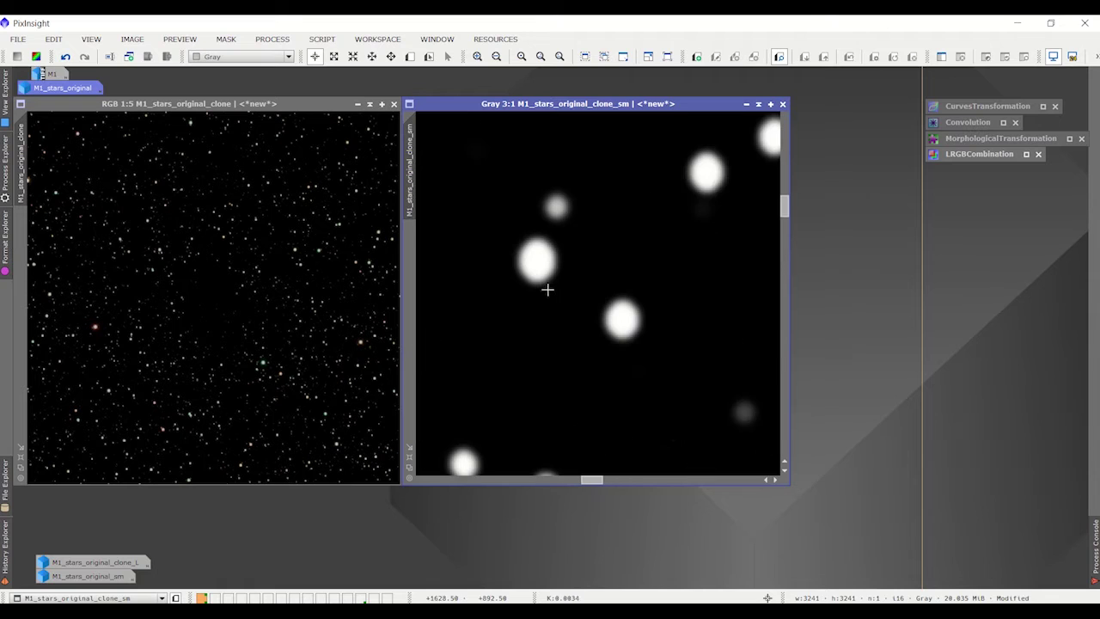
scroll(211, 206, up, 5)
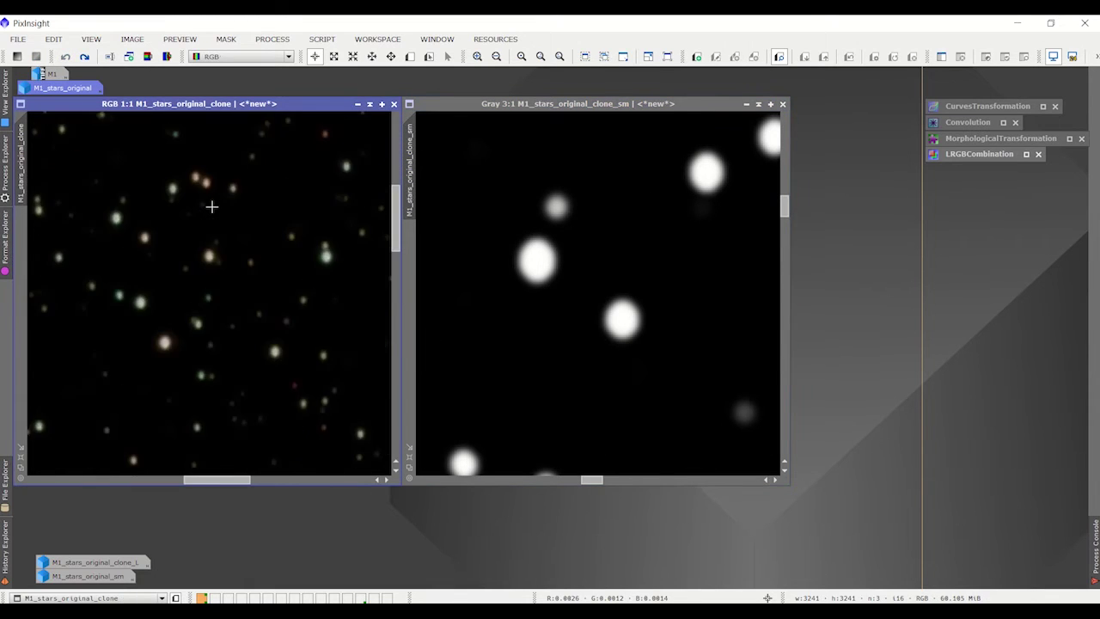
scroll(163, 170, up, 1)
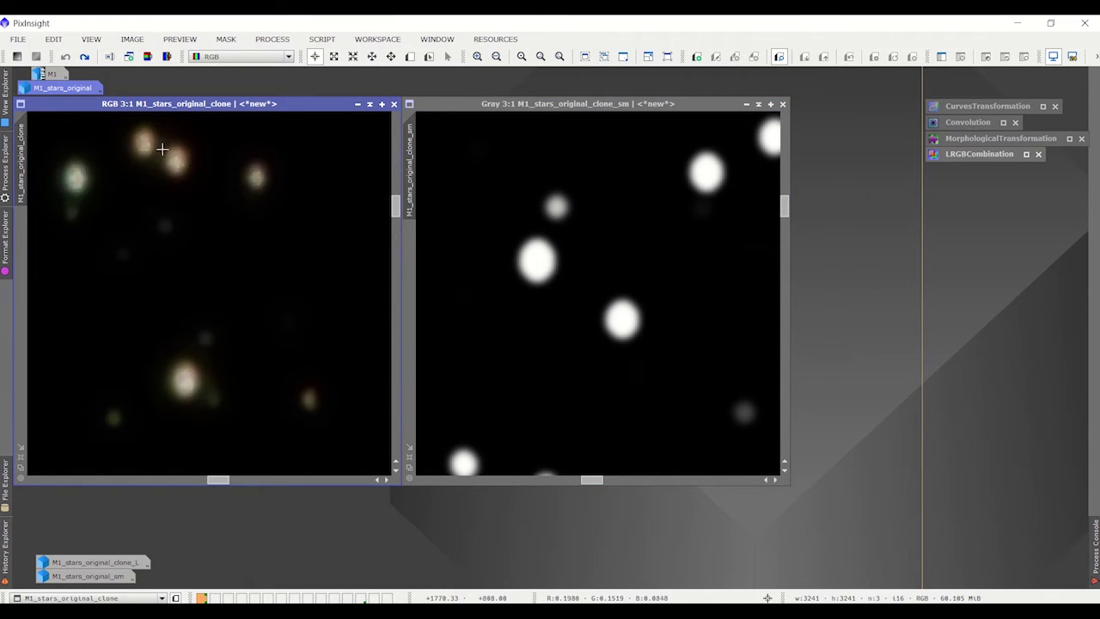
scroll(756, 245, down, 1)
scroll(739, 258, down, 1)
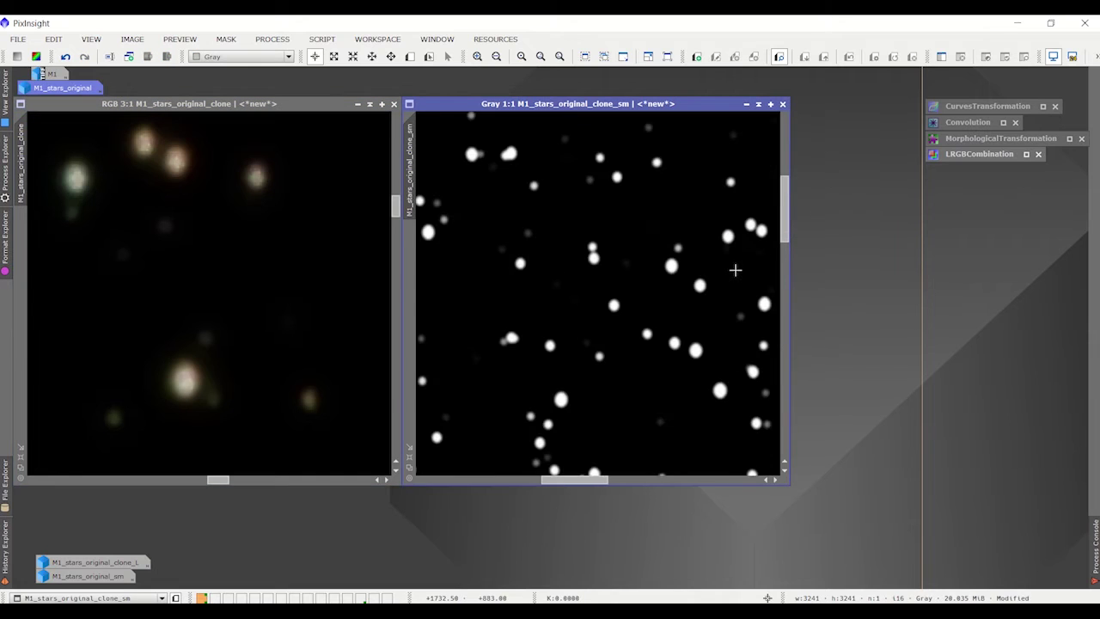
scroll(721, 283, up, 1)
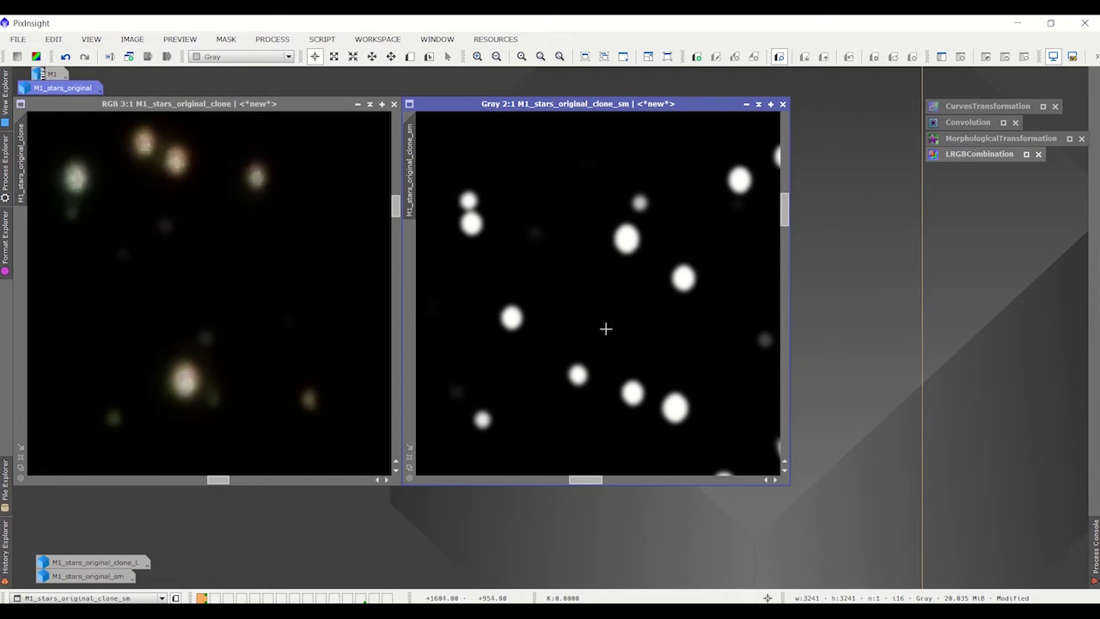
scroll(634, 282, down, 1)
scroll(634, 283, down, 6)
scroll(632, 300, up, 2)
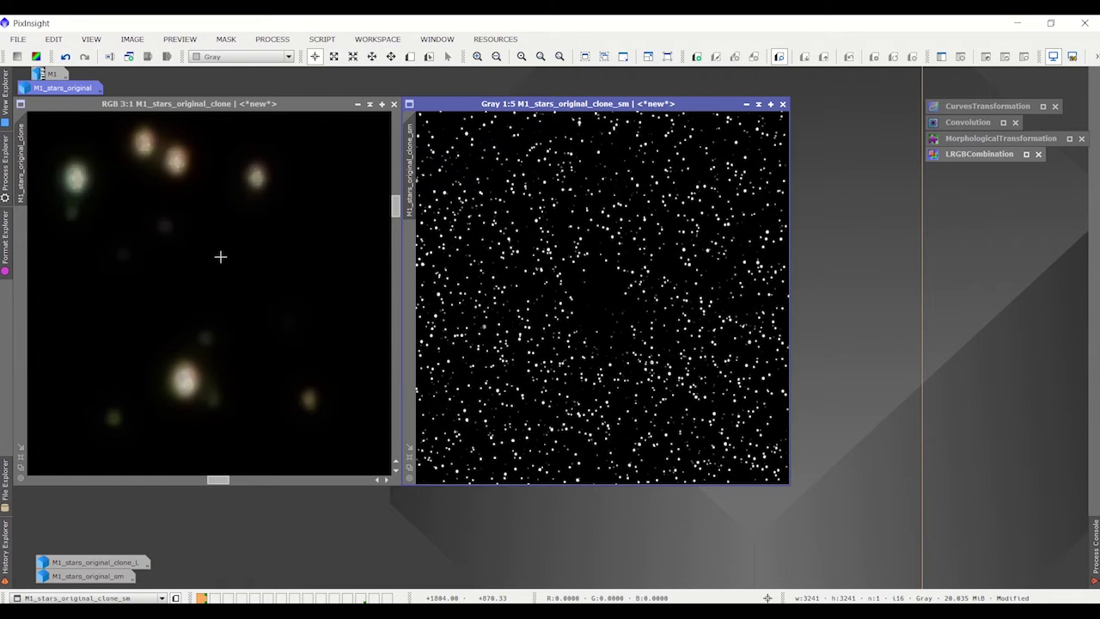
scroll(208, 228, down, 7)
scroll(209, 232, up, 1)
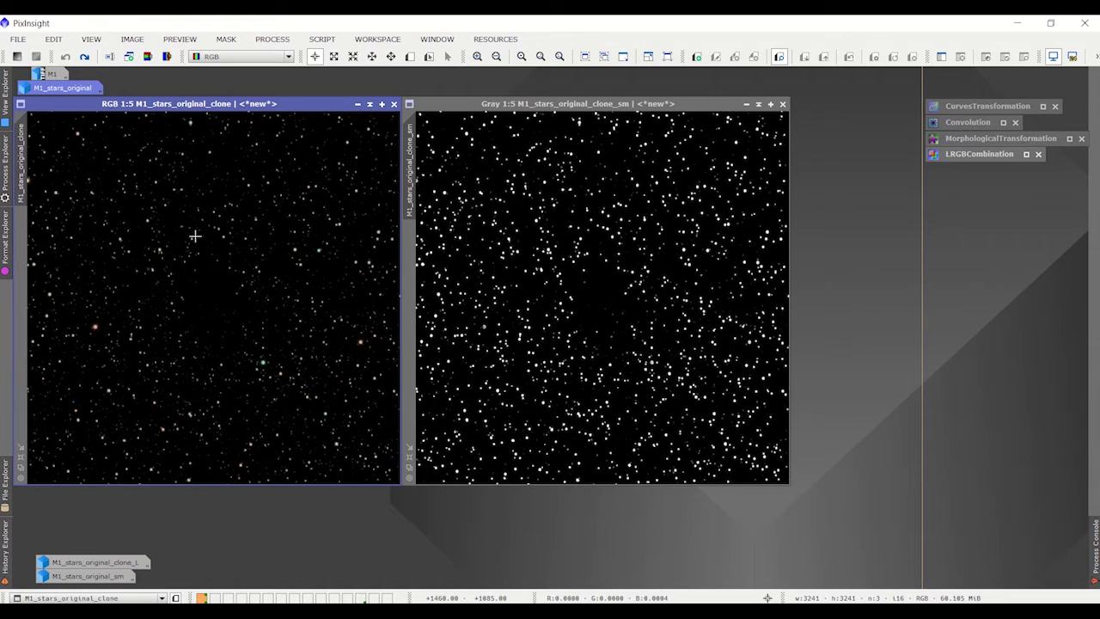
drag(411, 102, 411, 96)
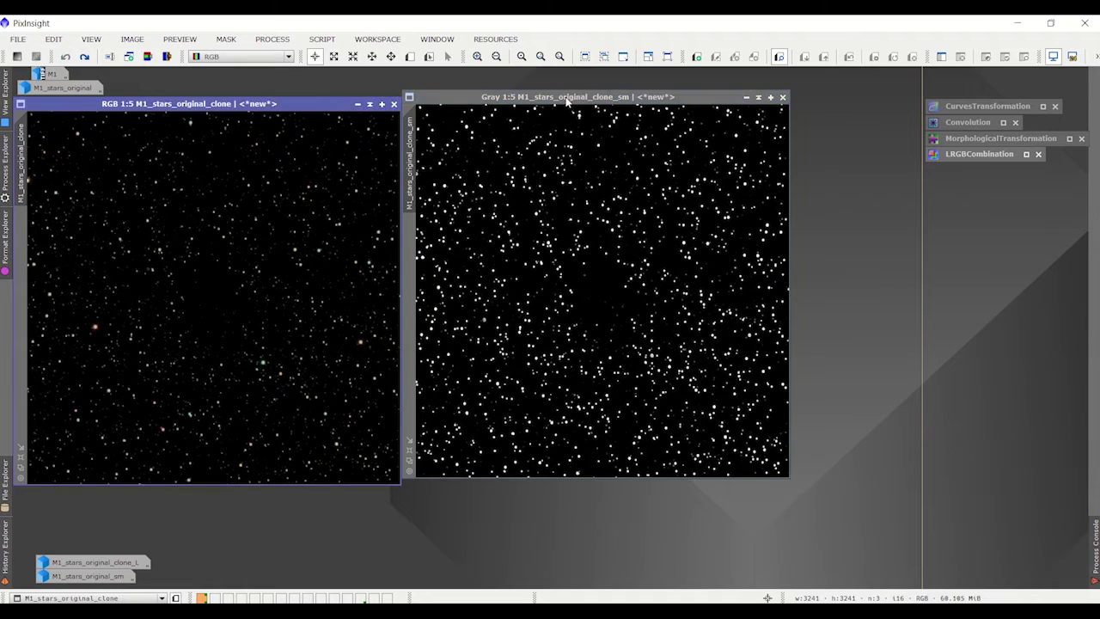
drag(566, 99, 576, 106)
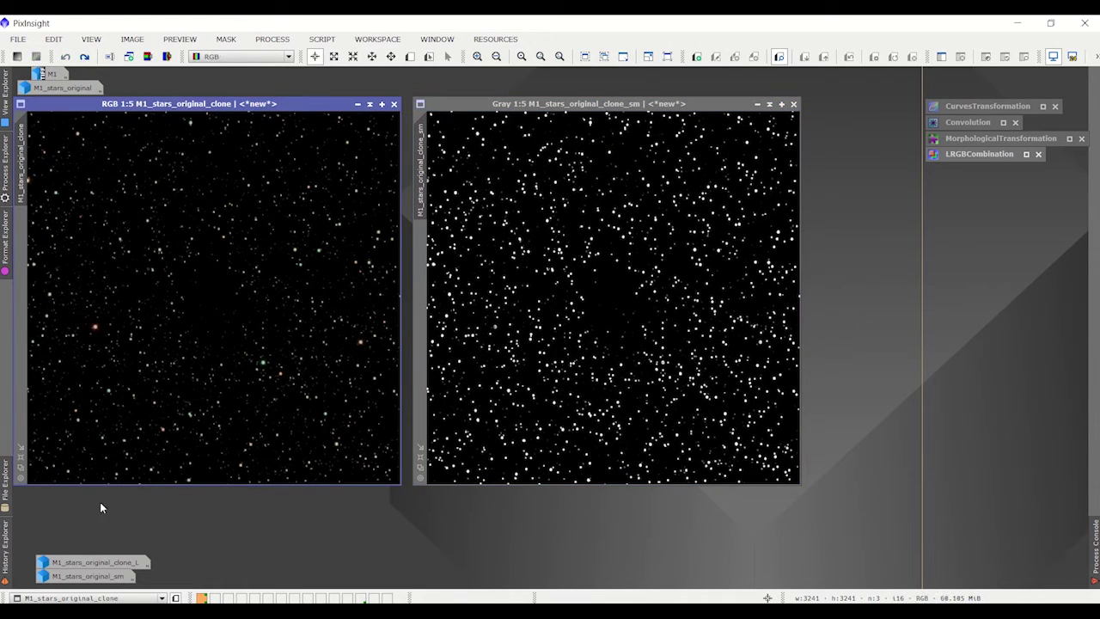
Restore M1_stars_original_clone_L from its icon and zoom its view.
click(94, 561)
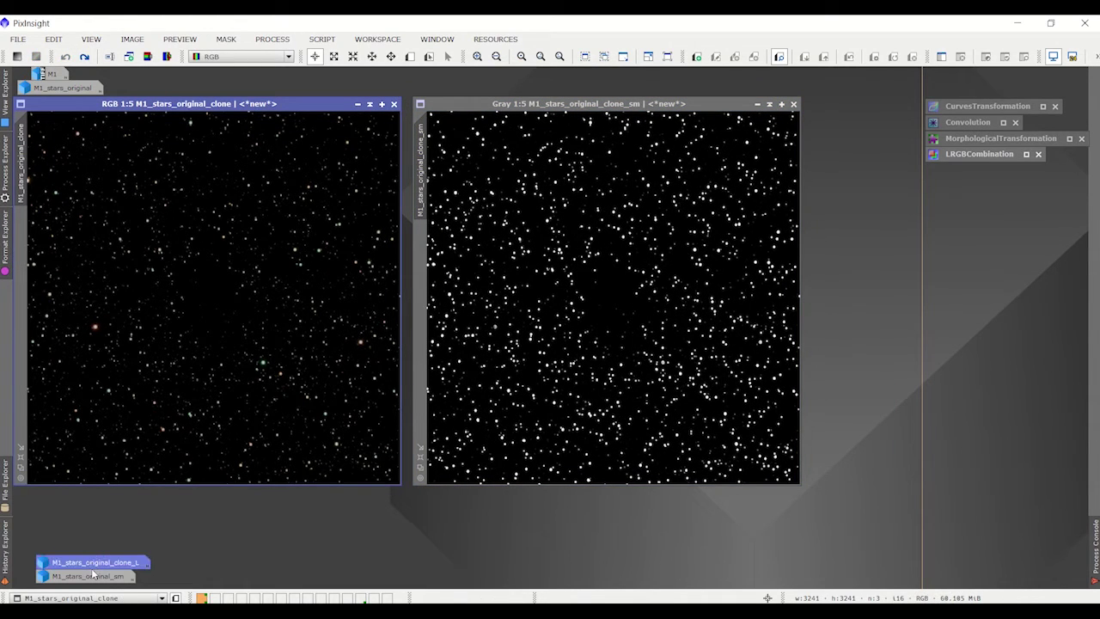
double_click(96, 562)
scroll(210, 280, down, 9)
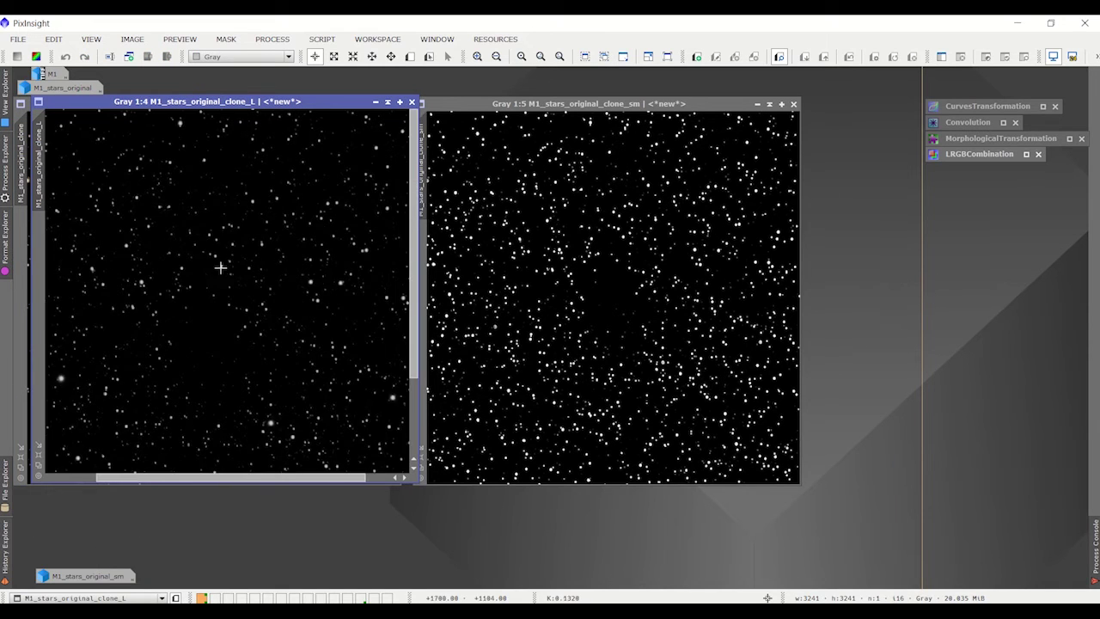
scroll(221, 263, up, 4)
scroll(533, 237, down, 1)
scroll(533, 238, up, 1)
scroll(208, 185, down, 1)
scroll(209, 185, up, 1)
Zoom into the M1_stars_original_clone_sm star mask to compare its stars with clone_L.
click(573, 108)
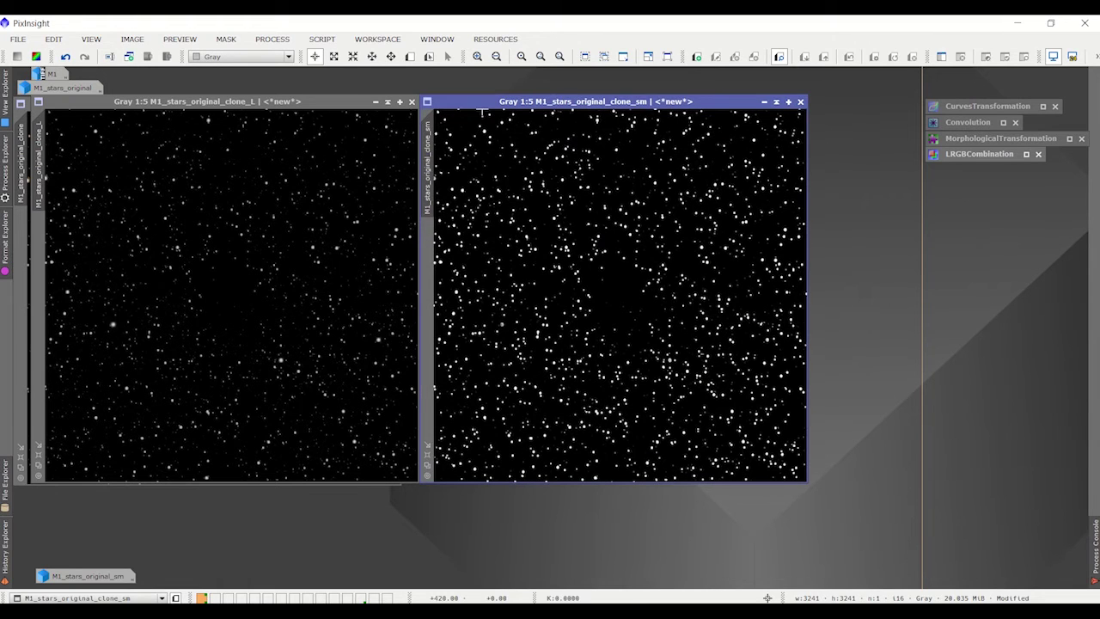
scroll(239, 195, up, 3)
scroll(315, 241, up, 2)
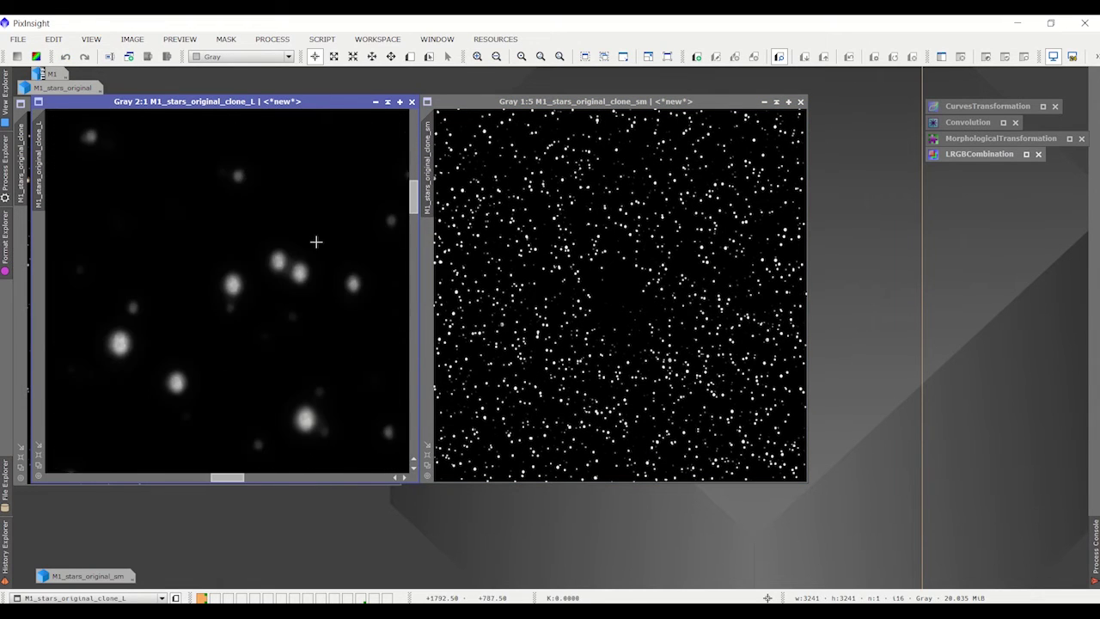
scroll(246, 383, down, 1)
scroll(169, 446, up, 1)
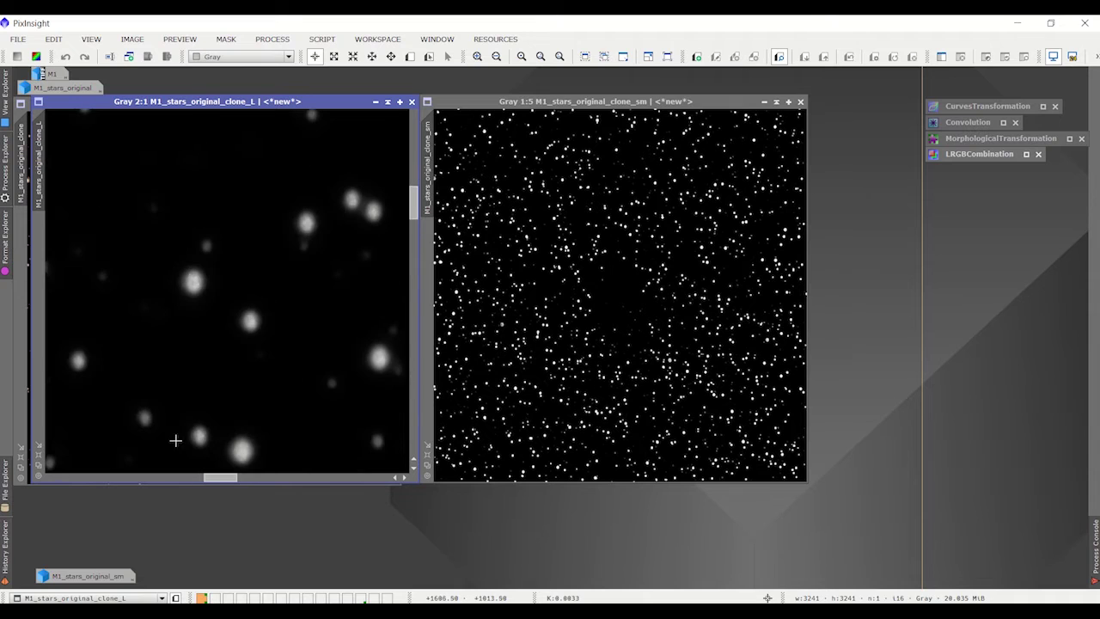
scroll(302, 295, down, 1)
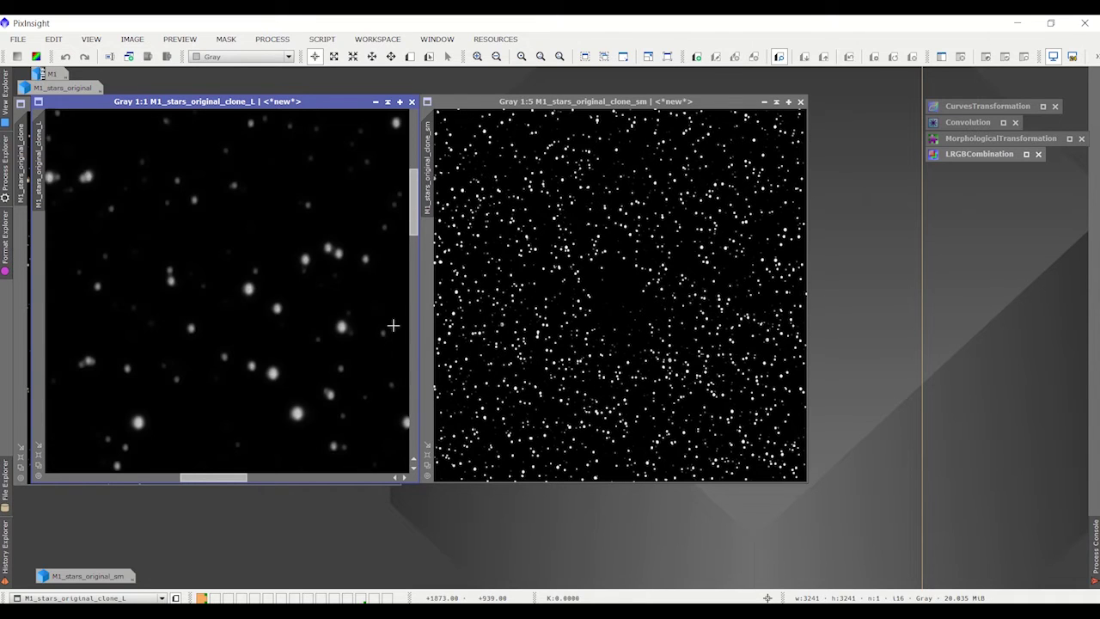
scroll(670, 264, up, 1)
scroll(670, 264, up, 1)
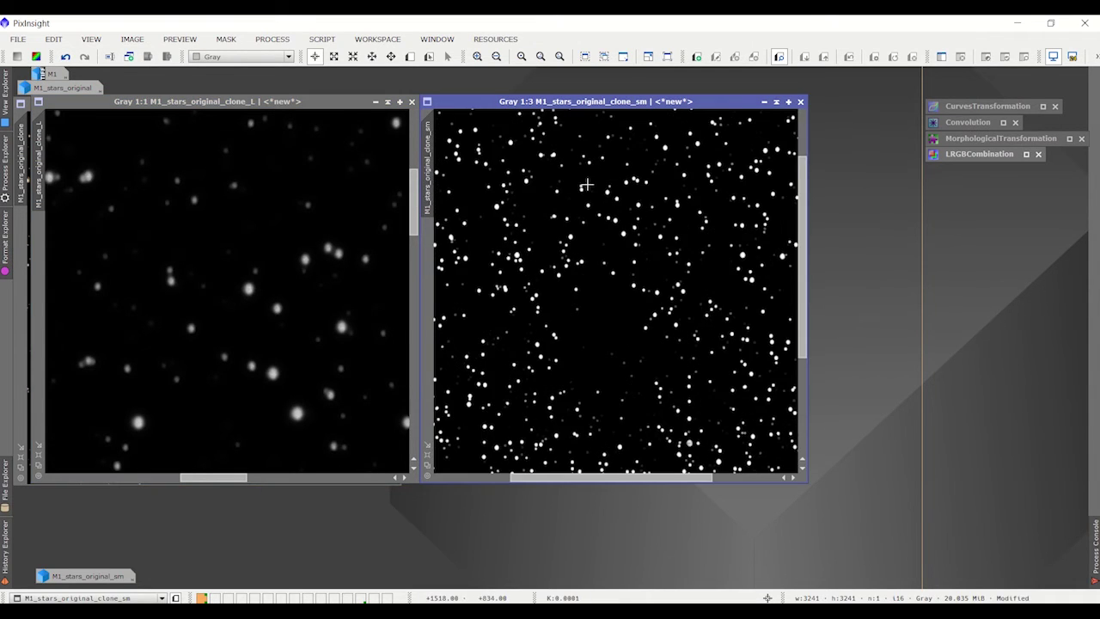
scroll(588, 180, up, 1)
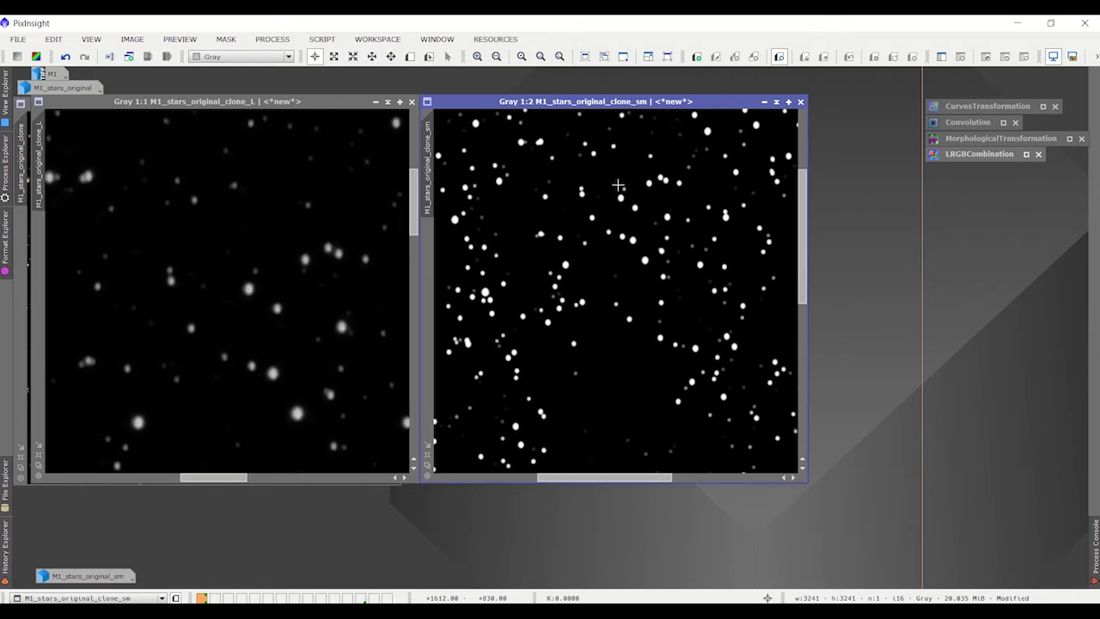
scroll(681, 176, up, 1)
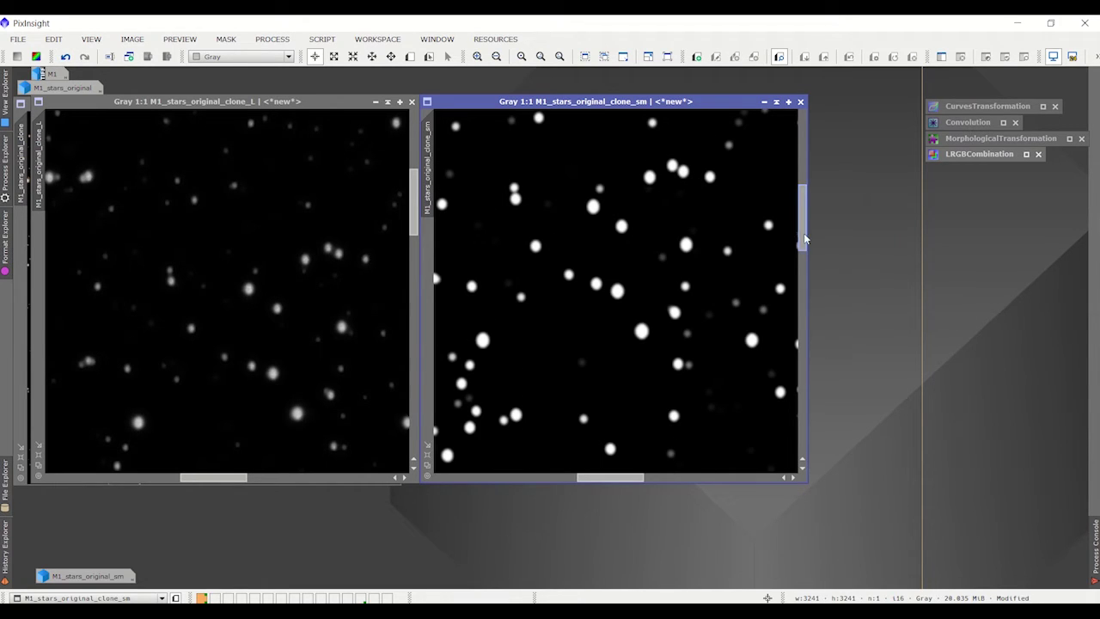
scroll(803, 232, up, 3)
scroll(721, 245, up, 1)
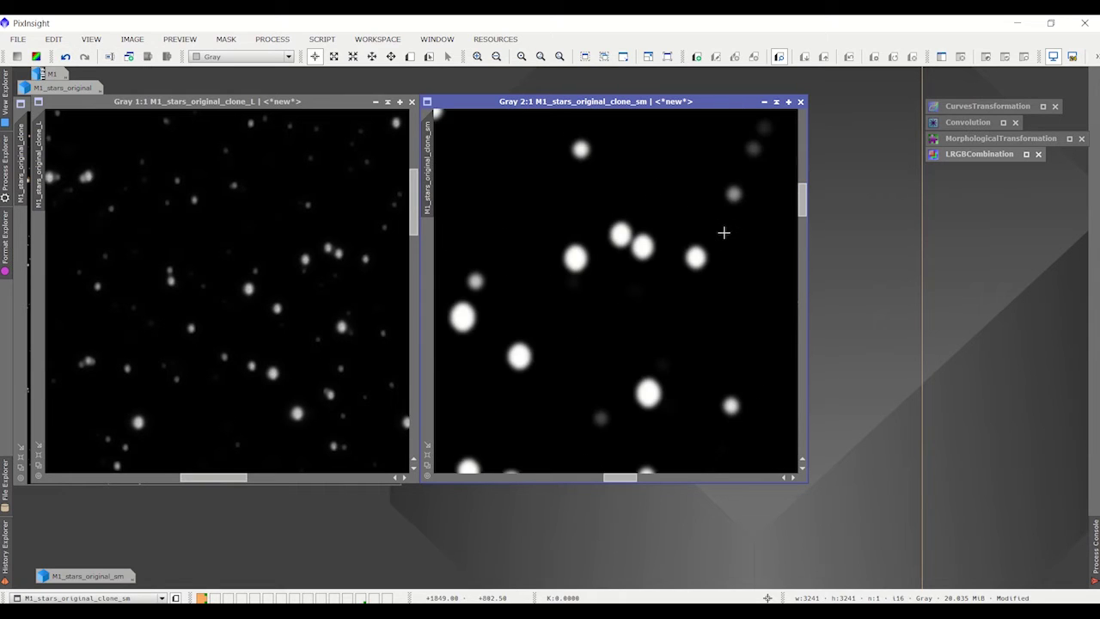
scroll(241, 279, up, 1)
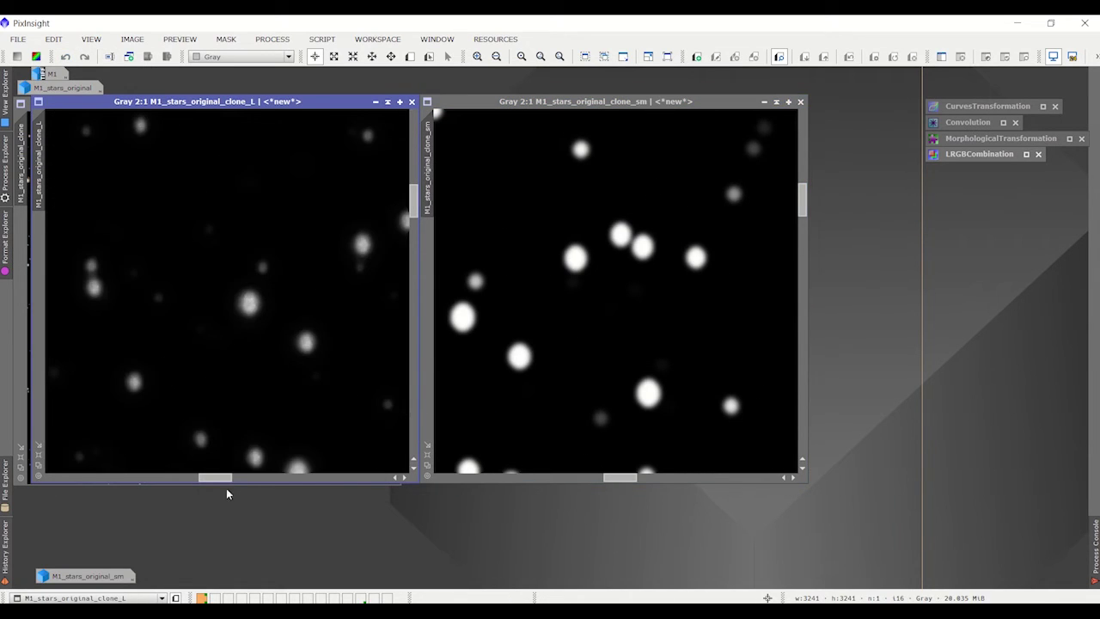
drag(225, 480, 237, 484)
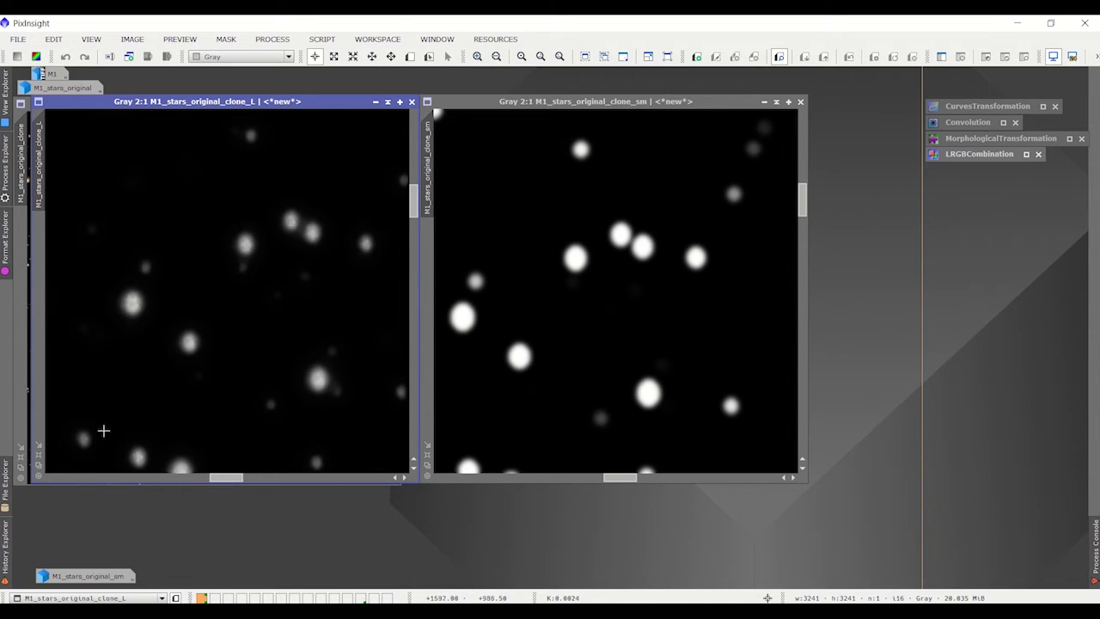
drag(802, 201, 803, 213)
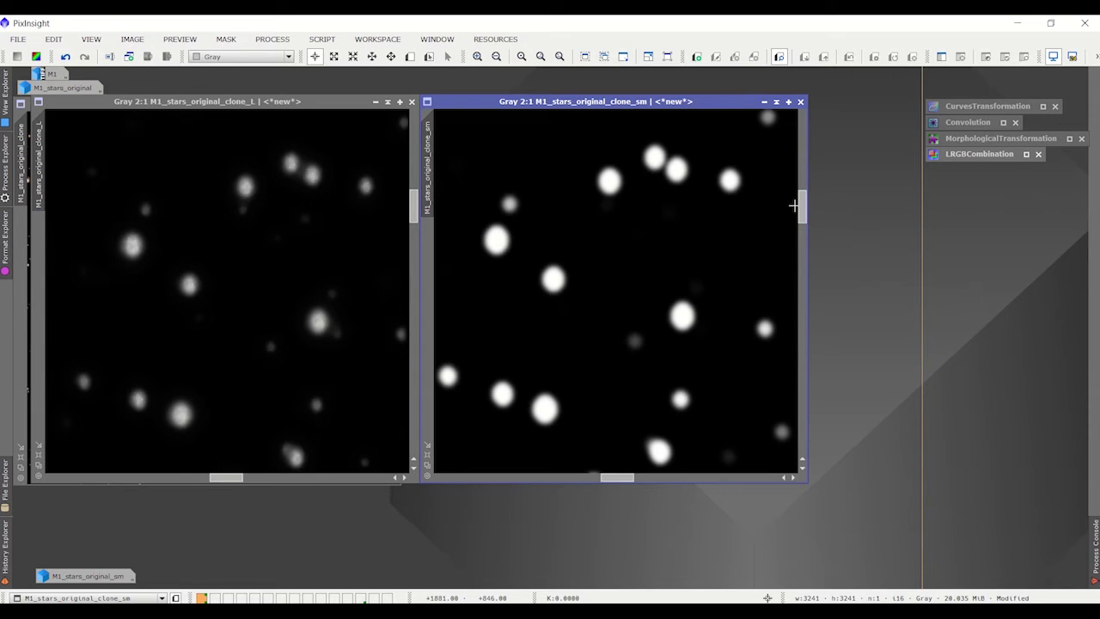
Reset CurvesTransformation, bend the curve downward, and apply it twice to M1_stars_original_clone_sm.
double_click(998, 106)
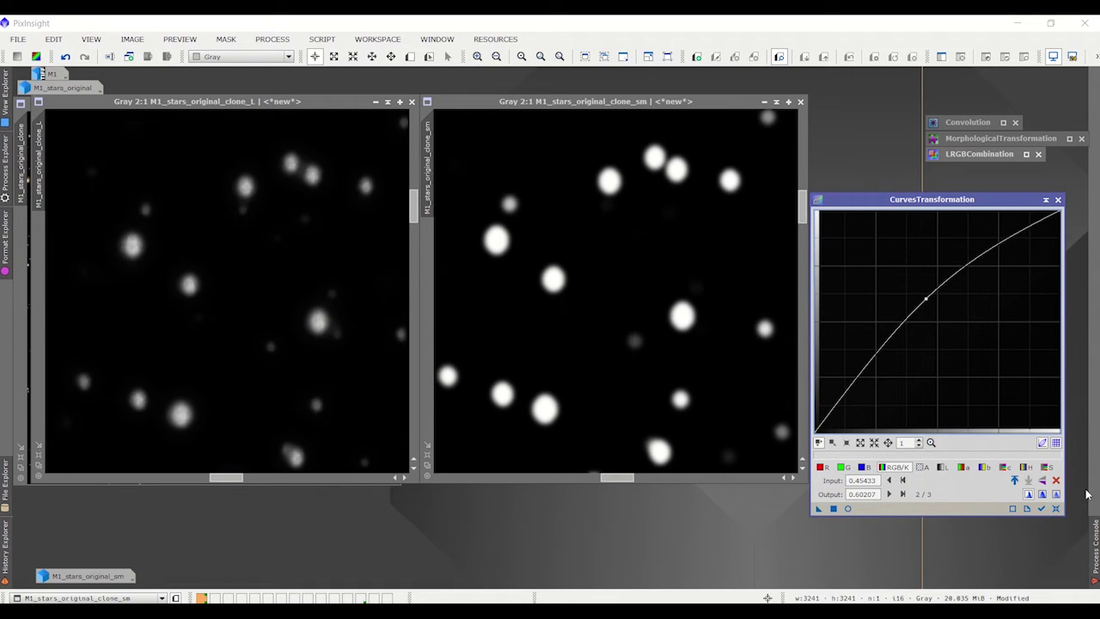
click(1053, 511)
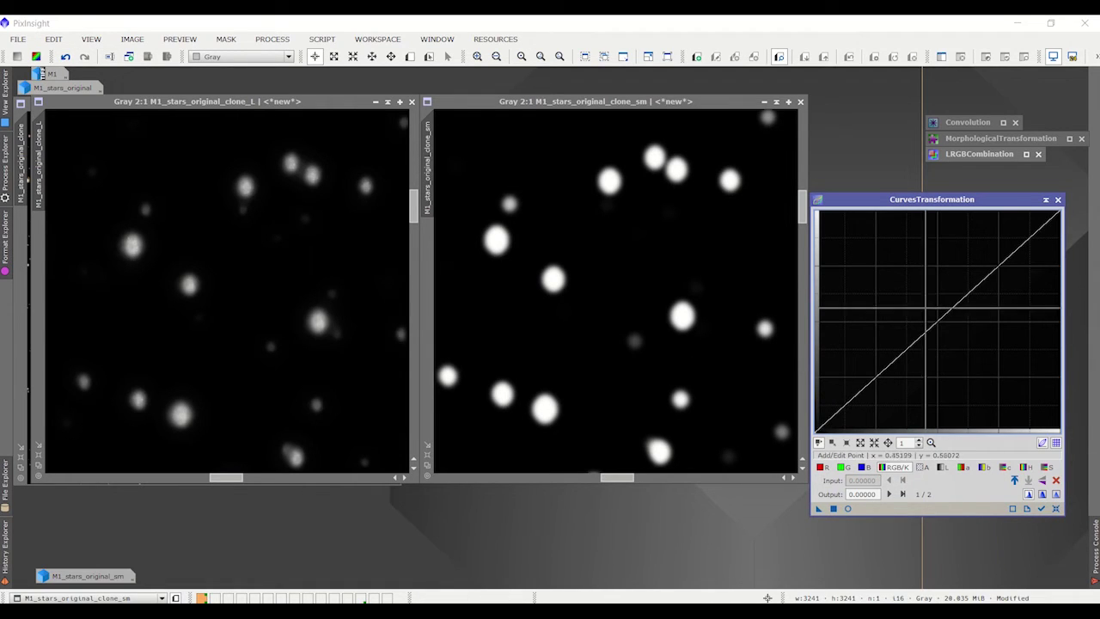
drag(950, 322, 978, 355)
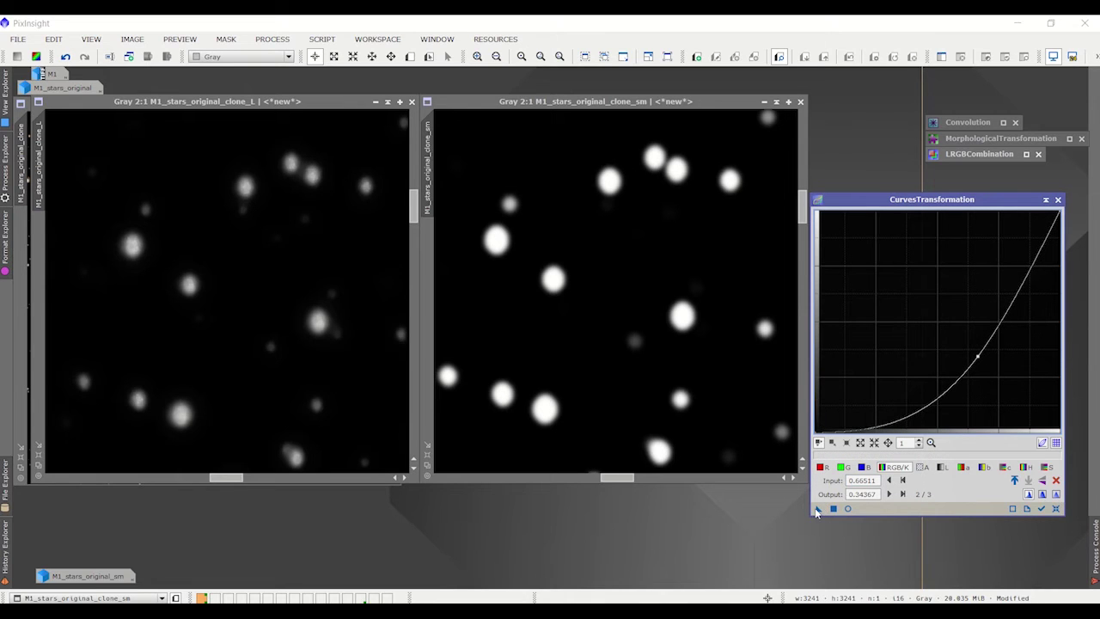
drag(817, 512, 503, 338)
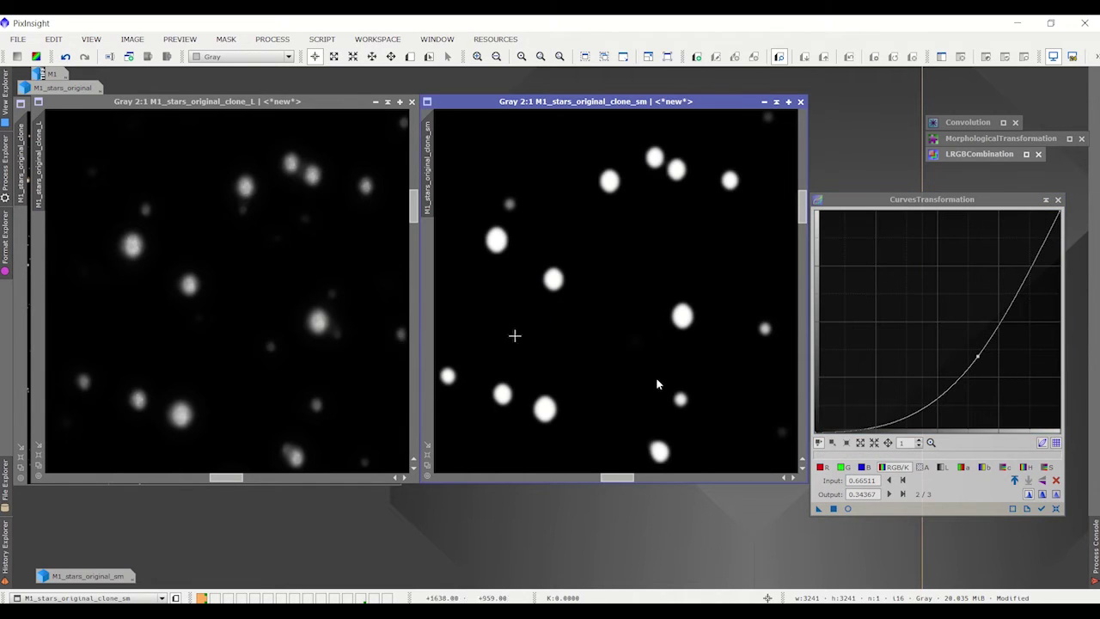
drag(817, 512, 626, 319)
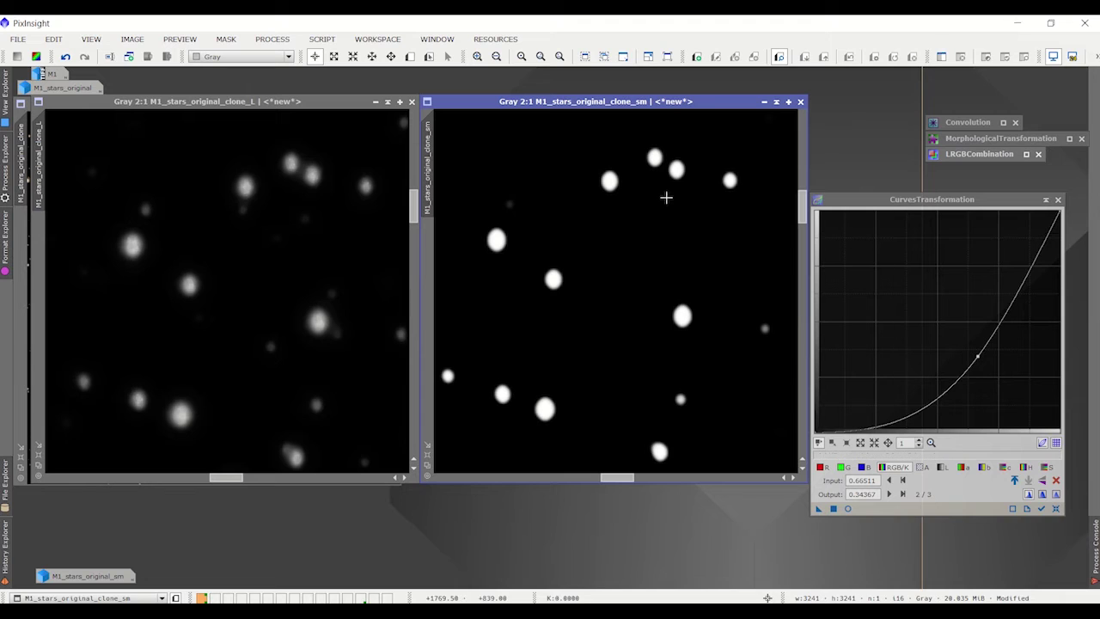
Blur M1_stars_original_clone_sm with a Convolution of StdDev 3.30.
double_click(984, 121)
drag(599, 112, 747, 175)
drag(641, 222, 668, 222)
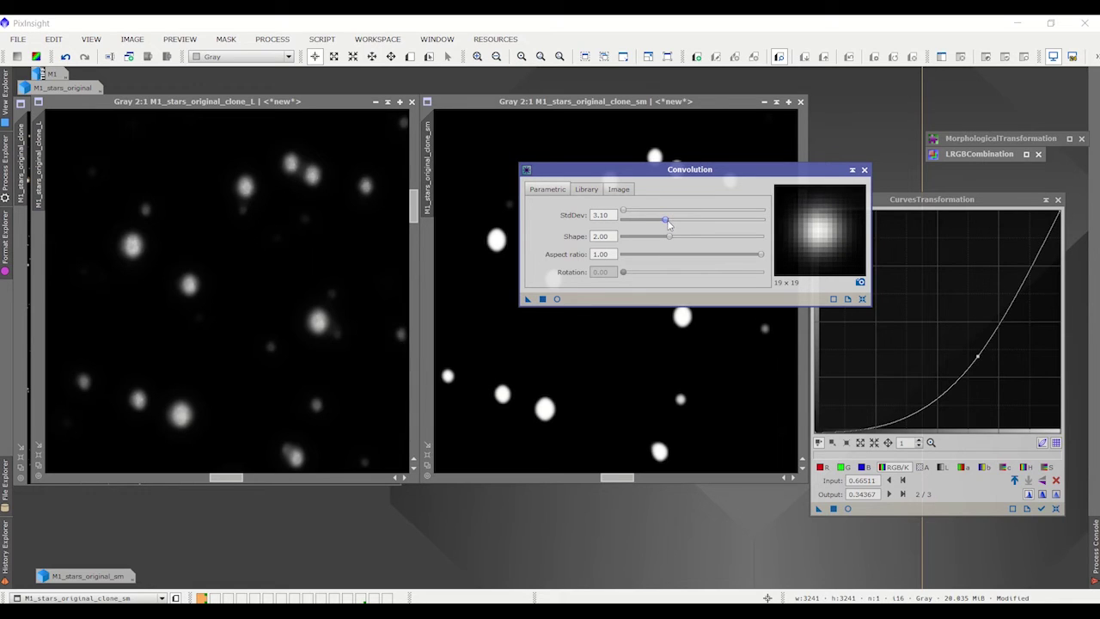
drag(668, 222, 671, 222)
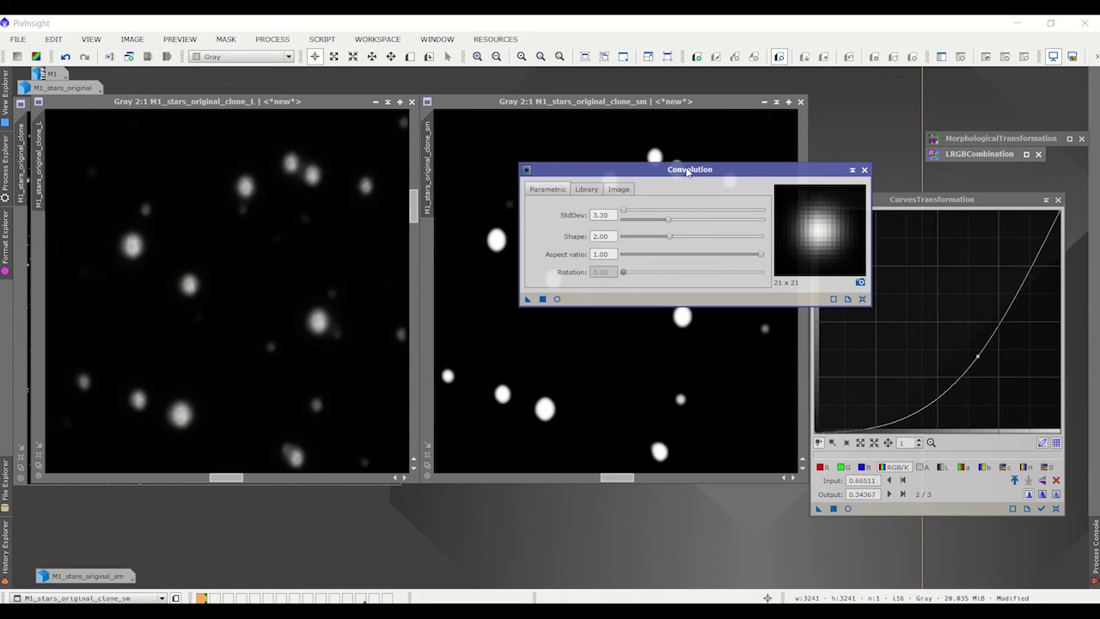
drag(686, 172, 894, 202)
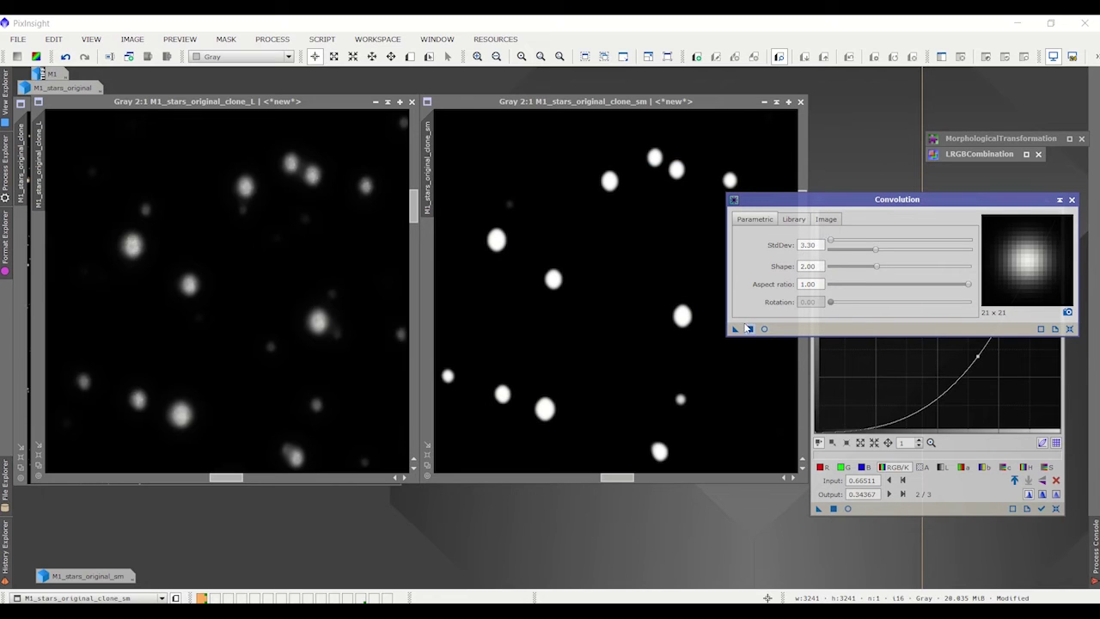
drag(732, 335, 572, 322)
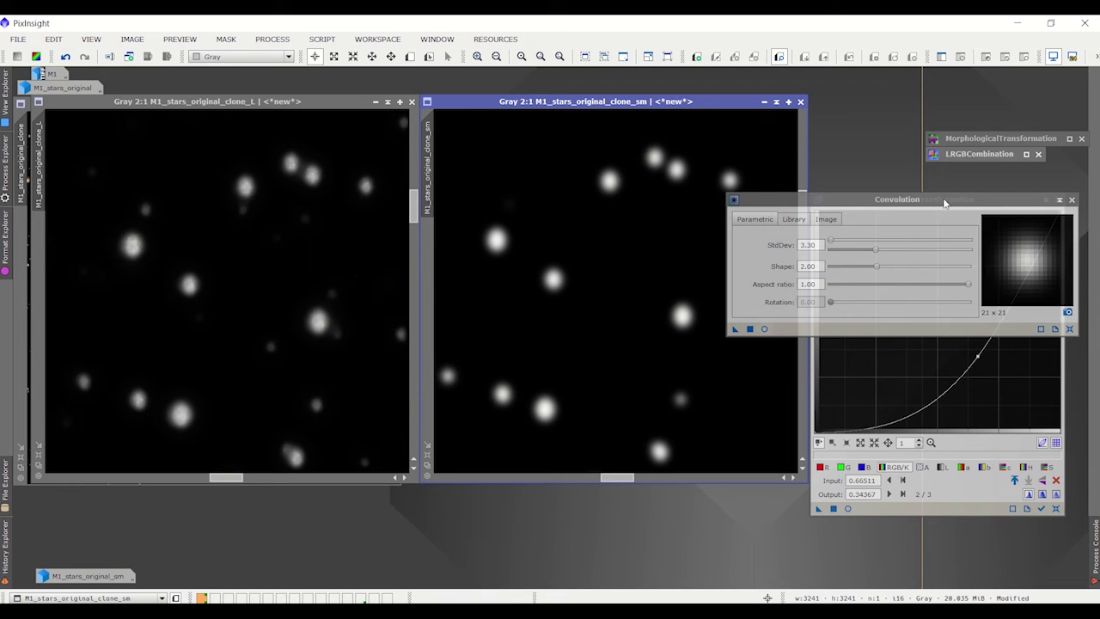
drag(943, 202, 600, 475)
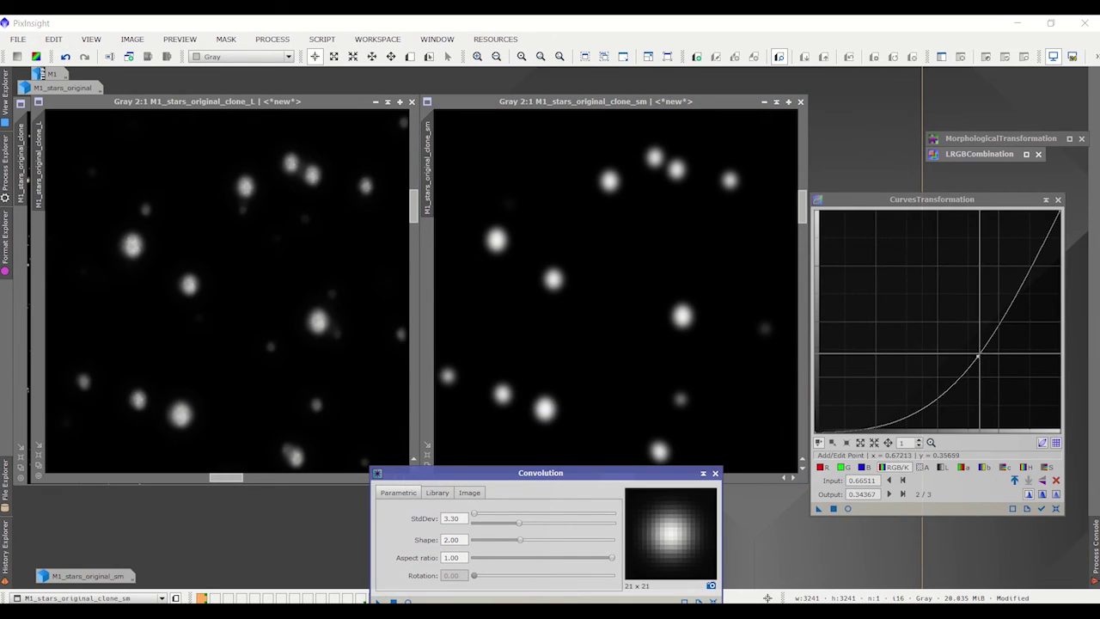
Apply a gentle curve with a 0.51 → 0.46 midpoint to the blurred clone_sm mask.
drag(978, 354, 964, 320)
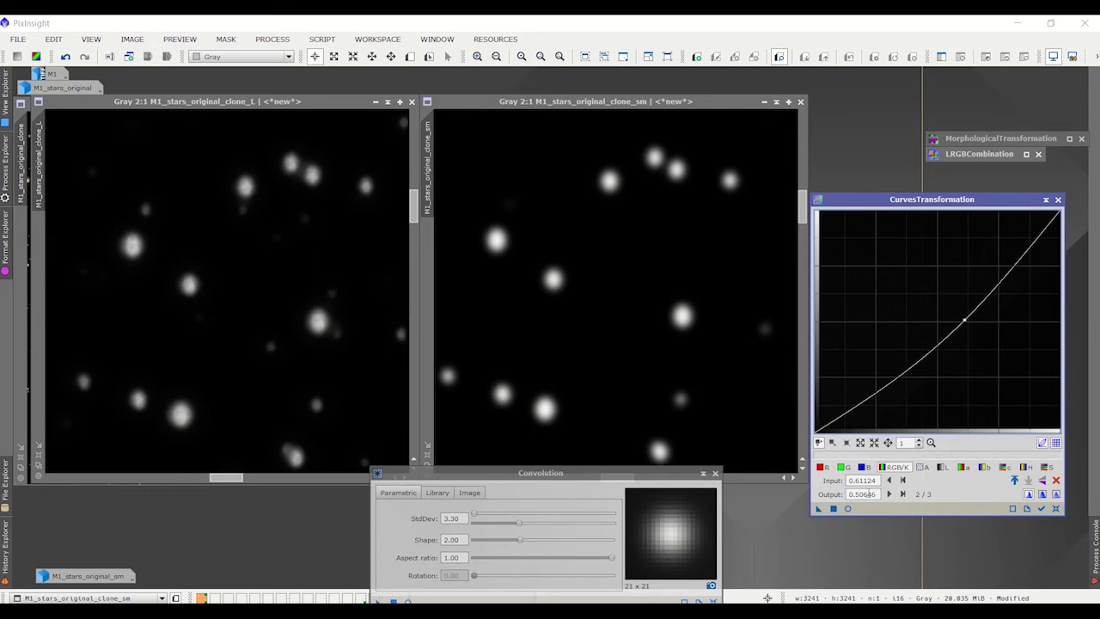
click(833, 508)
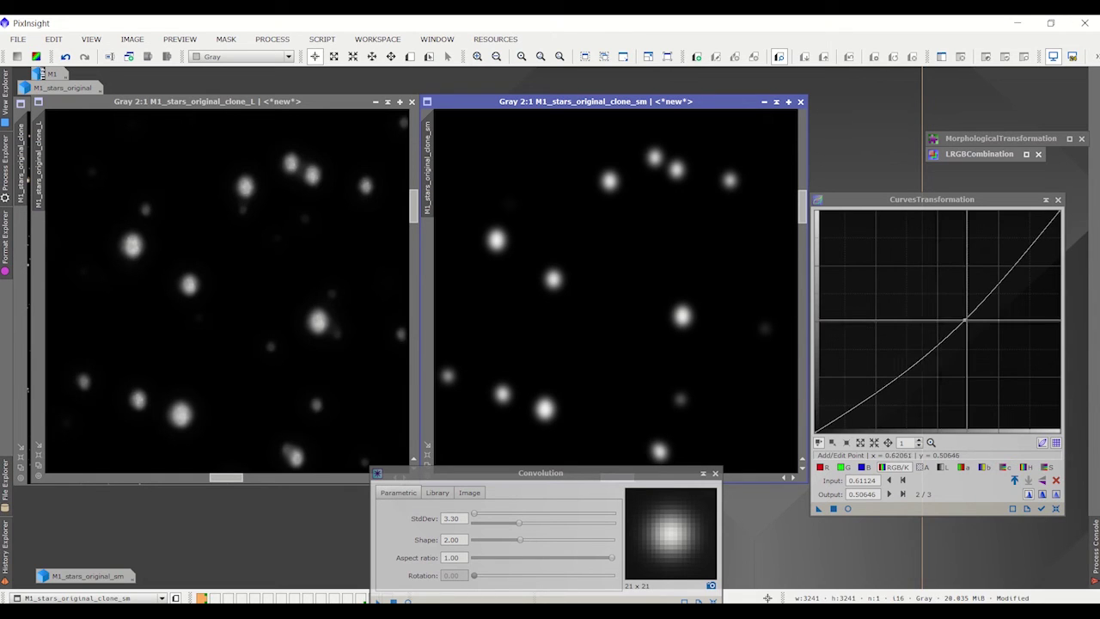
click(965, 318)
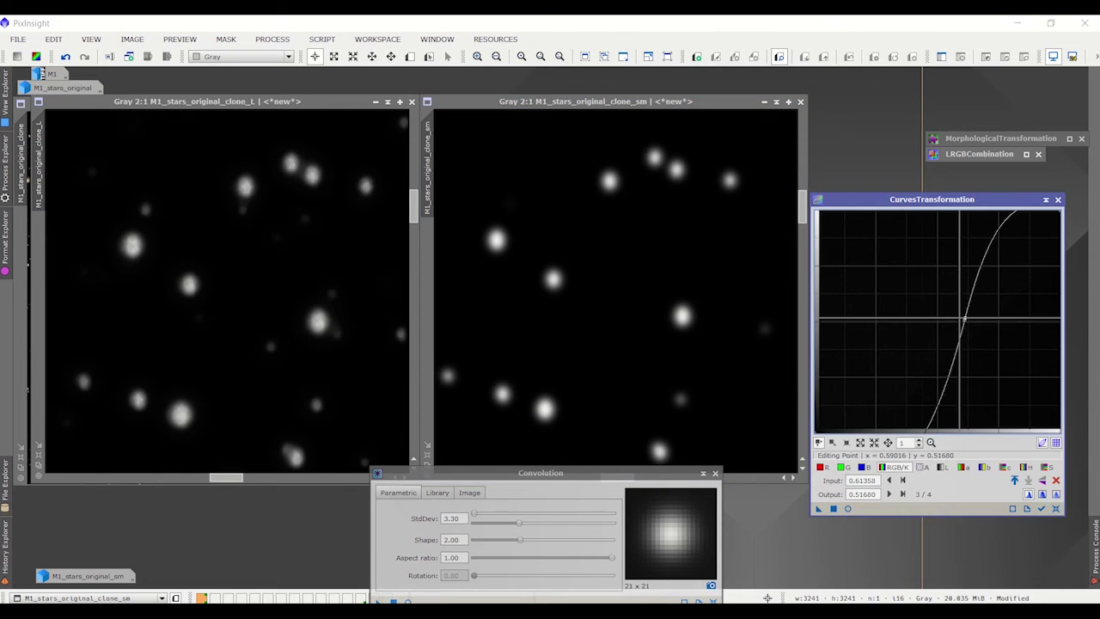
click(1055, 508)
right_click(574, 201)
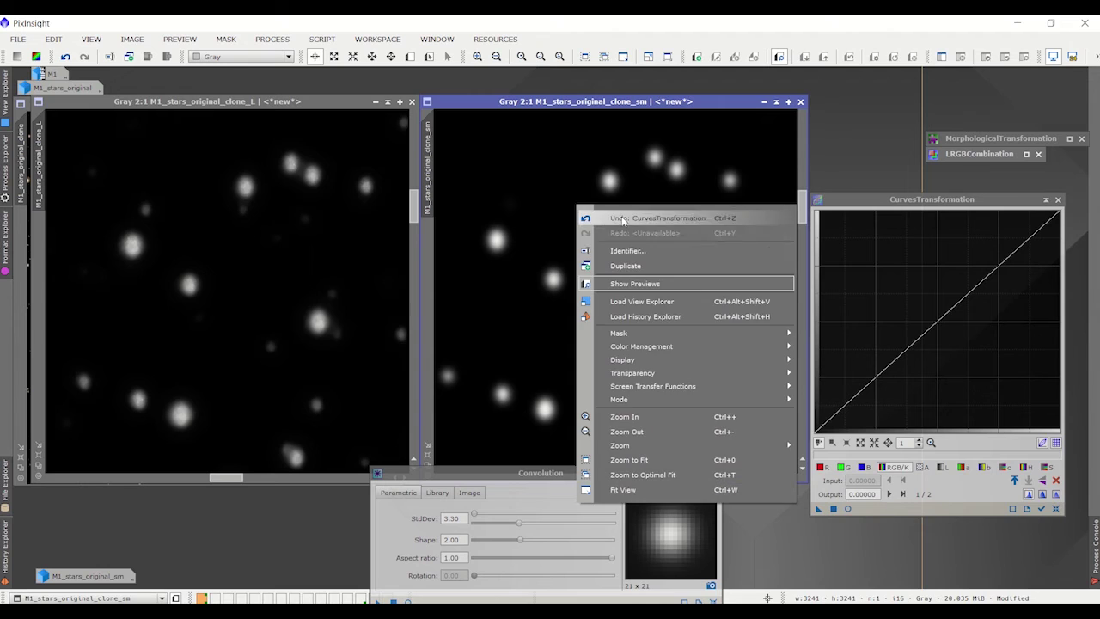
key(Escape)
click(940, 330)
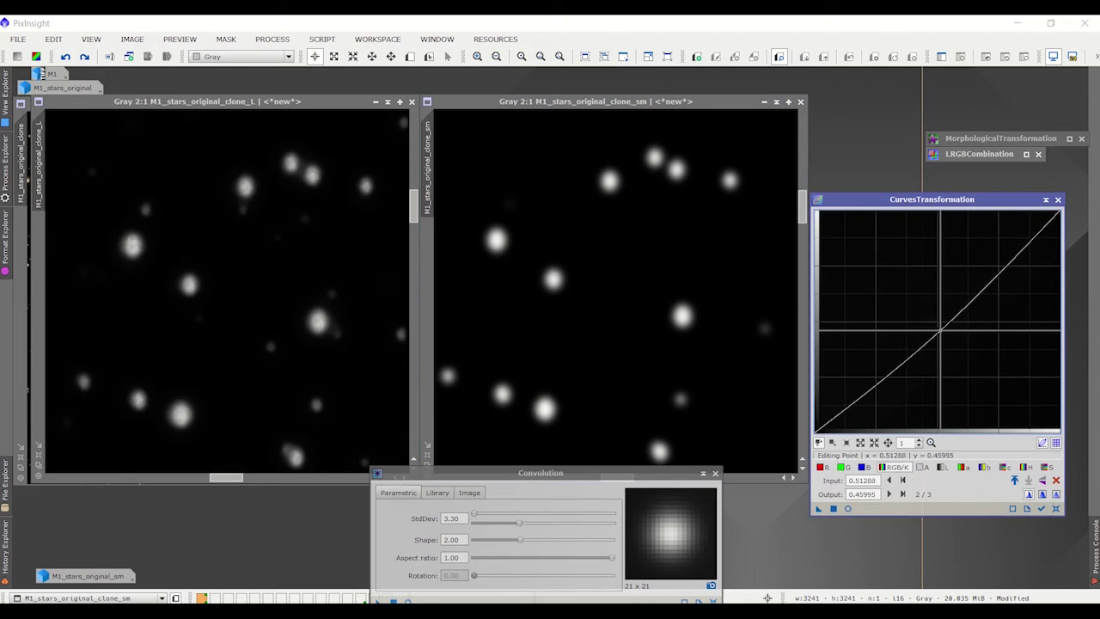
drag(822, 509, 604, 315)
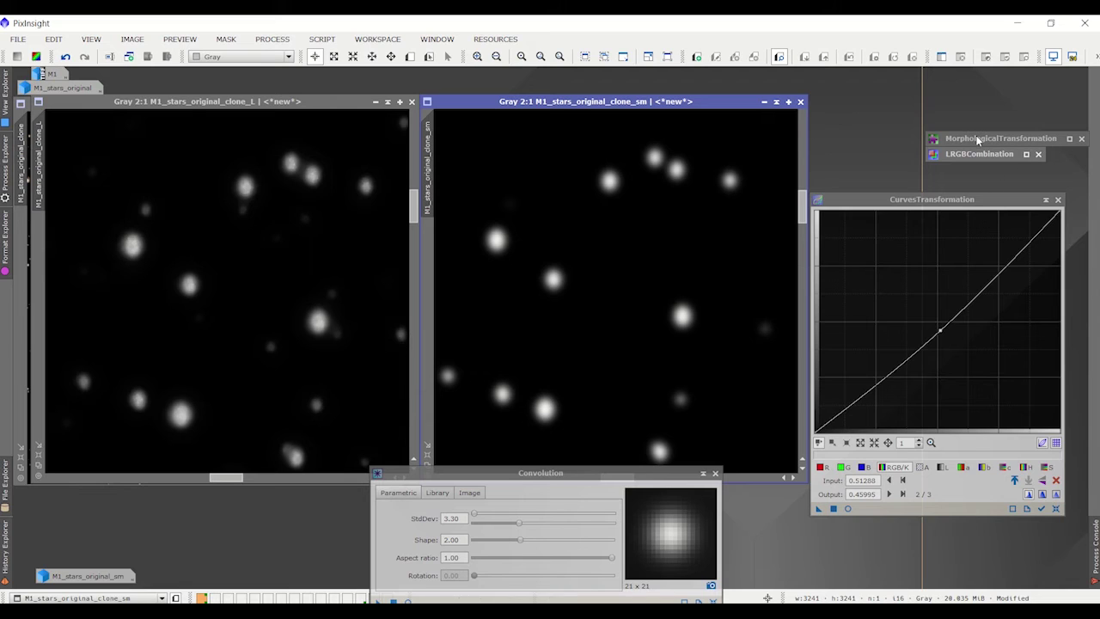
Zoom the clone_sm view to 4:1 to inspect the softened stars.
scroll(662, 206, up, 2)
scroll(688, 151, down, 3)
scroll(658, 151, up, 1)
scroll(533, 154, up, 2)
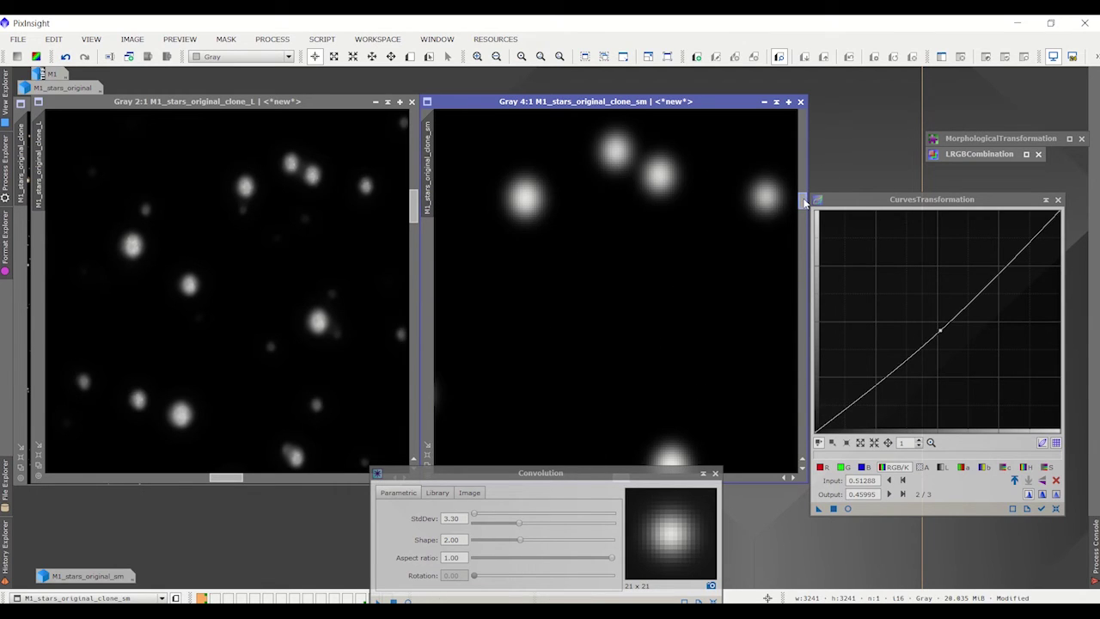
drag(804, 203, 803, 197)
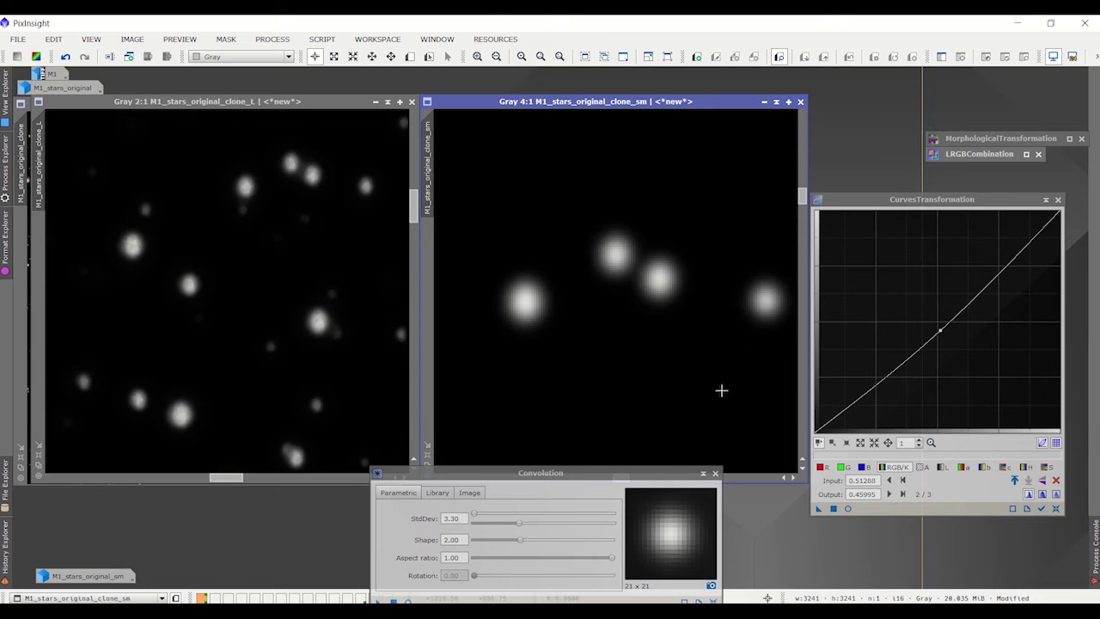
Apply a Morphological Median with a 7 (49 elements) structuring element to clone_sm.
double_click(966, 140)
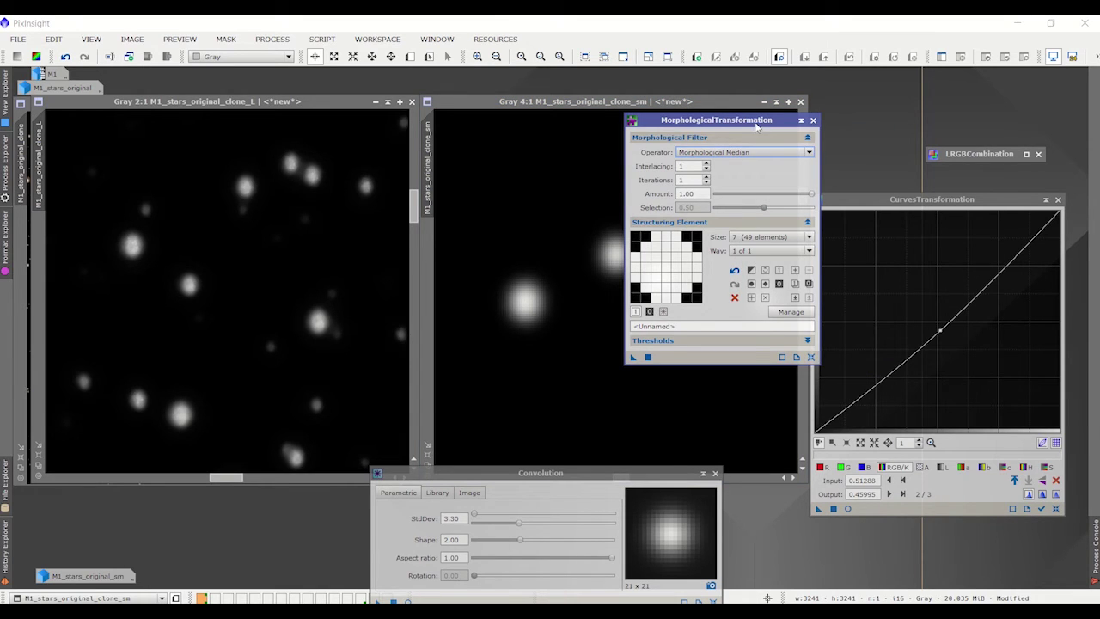
drag(756, 127, 932, 149)
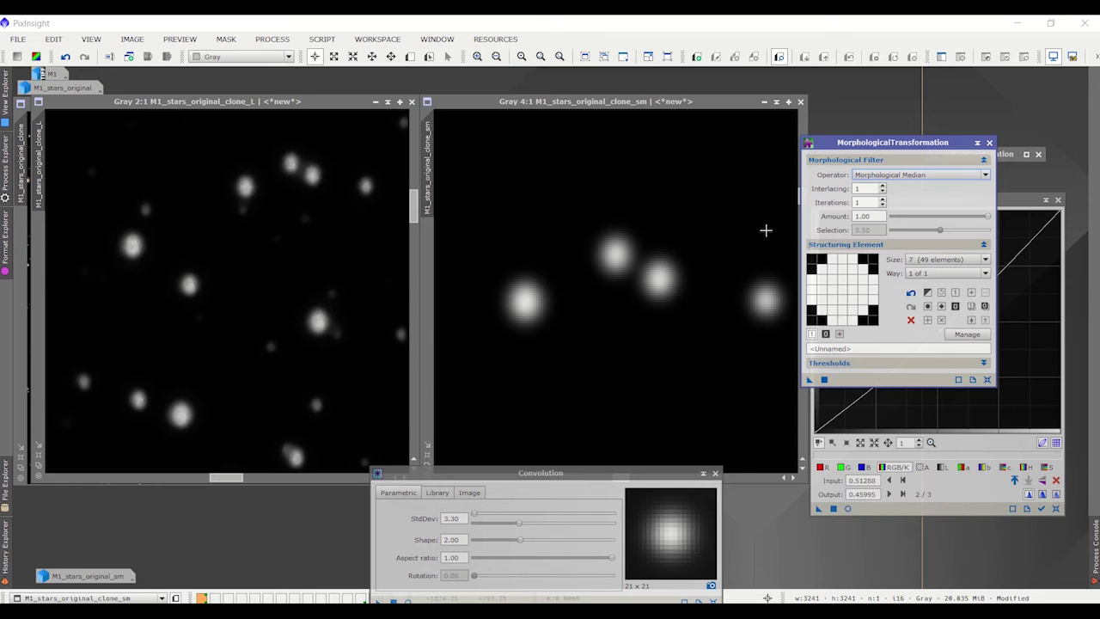
scroll(765, 231, down, 1)
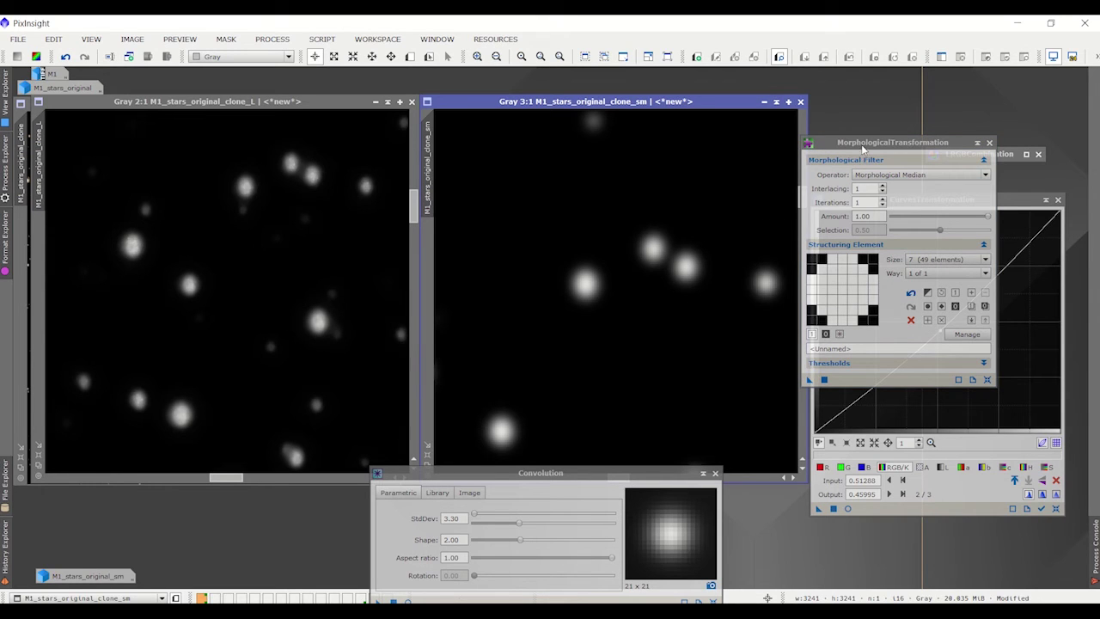
drag(862, 149, 912, 150)
scroll(805, 202, down, 1)
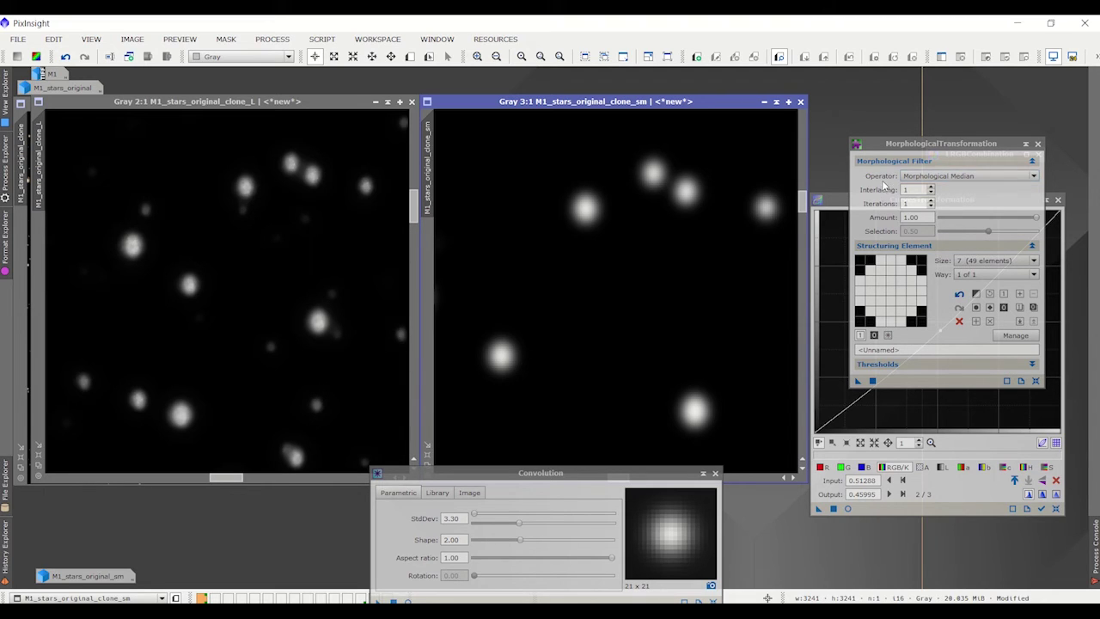
drag(948, 144, 933, 170)
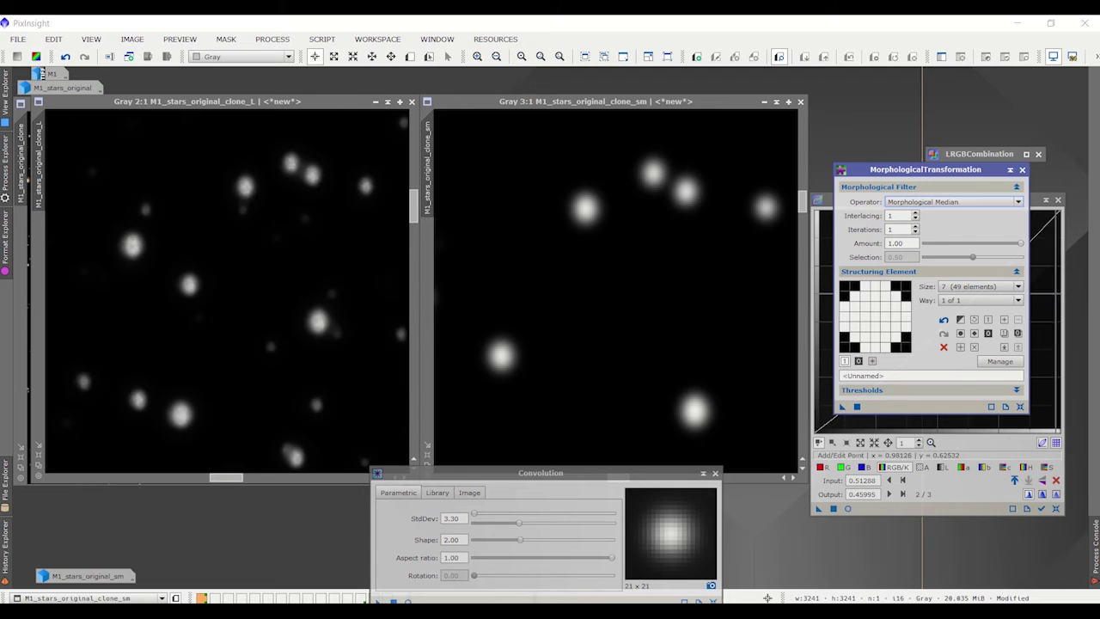
click(973, 287)
click(960, 316)
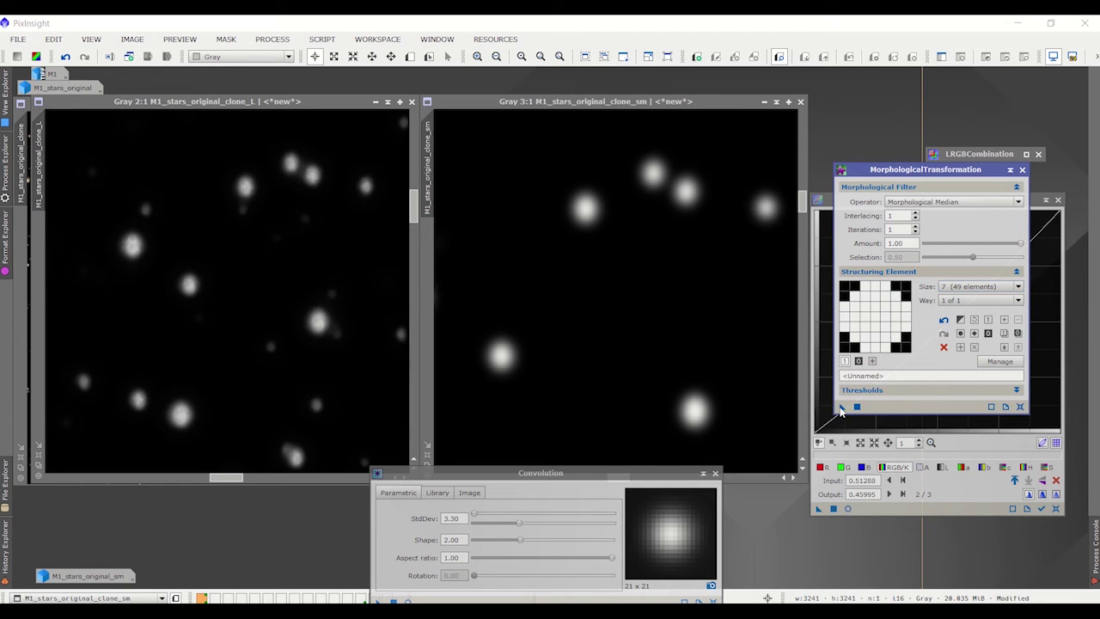
drag(841, 411, 687, 306)
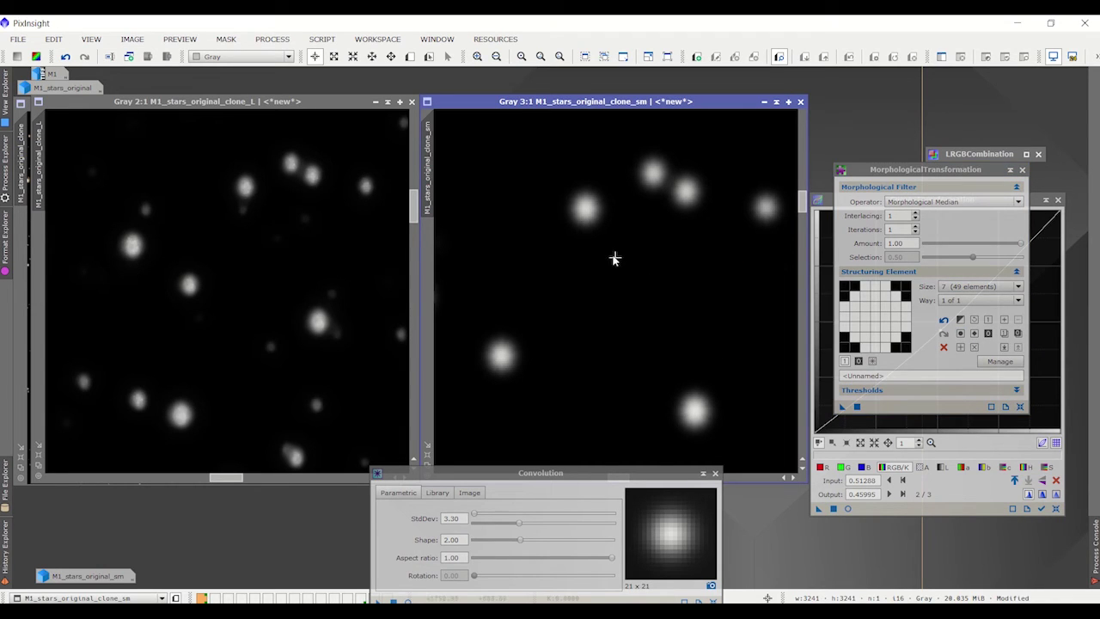
Rerun the median on clone_sm with the larger 9 (81 elements) structuring element.
right_click(703, 202)
key(Escape)
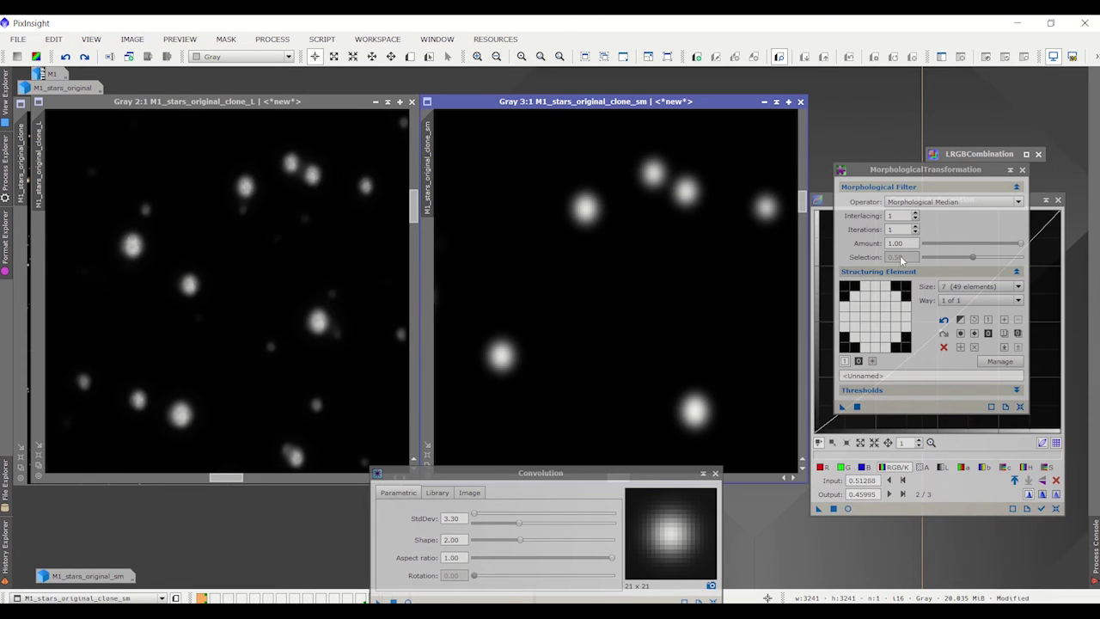
click(979, 286)
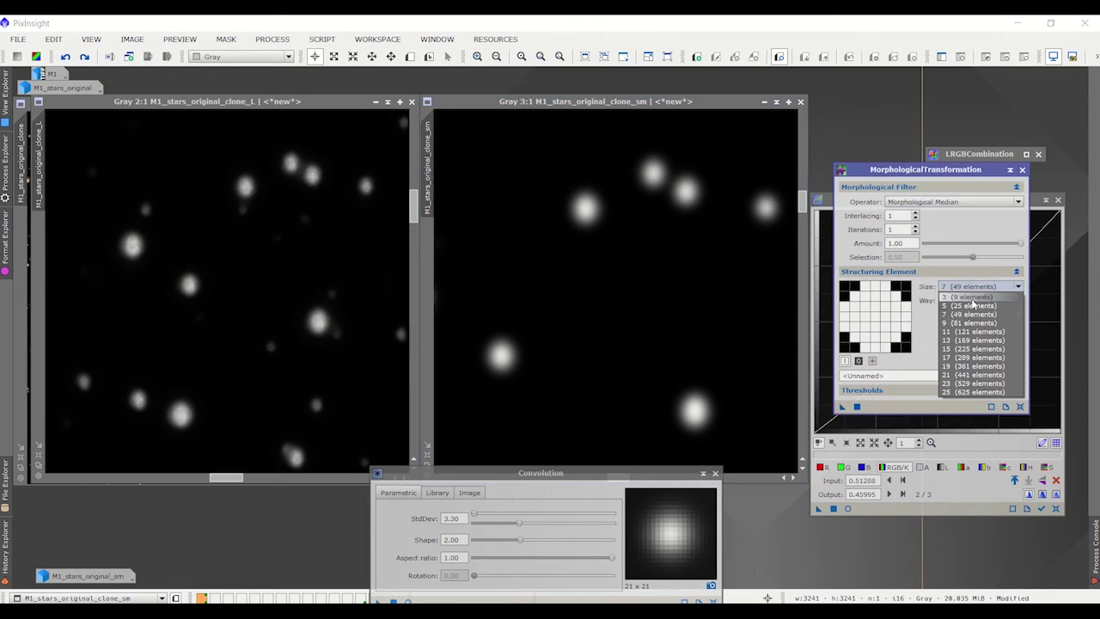
click(972, 323)
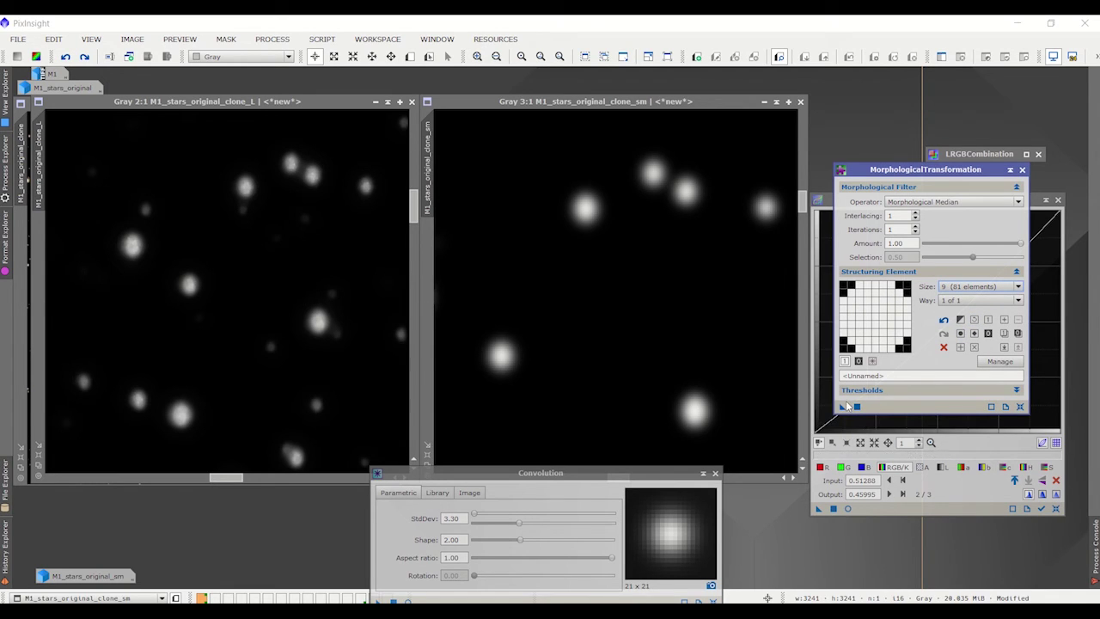
drag(841, 407, 636, 273)
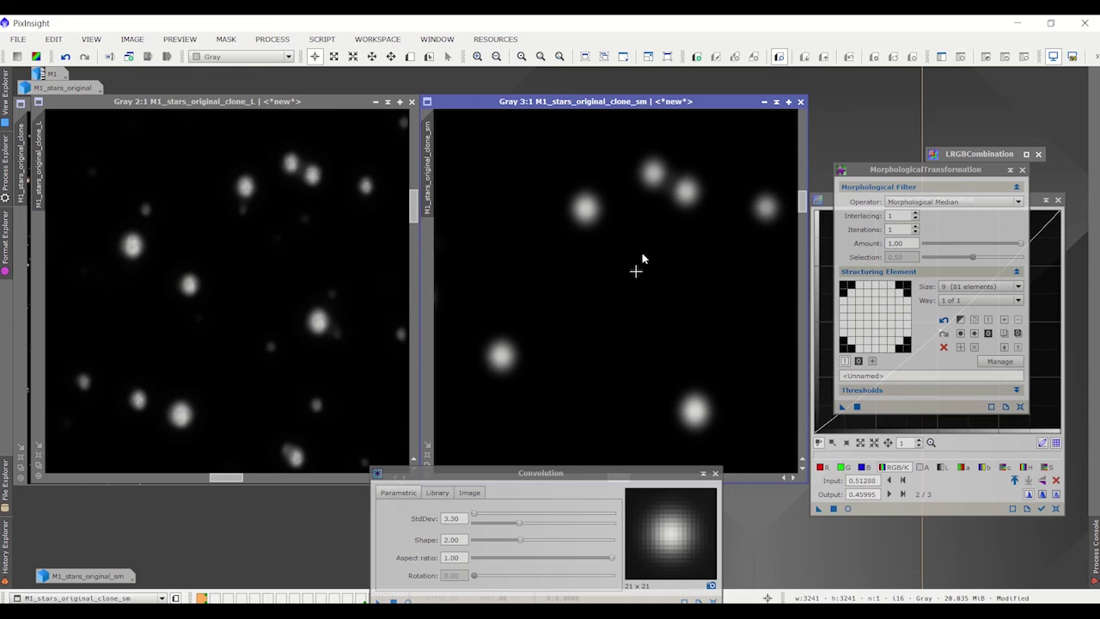
drag(944, 173, 951, 367)
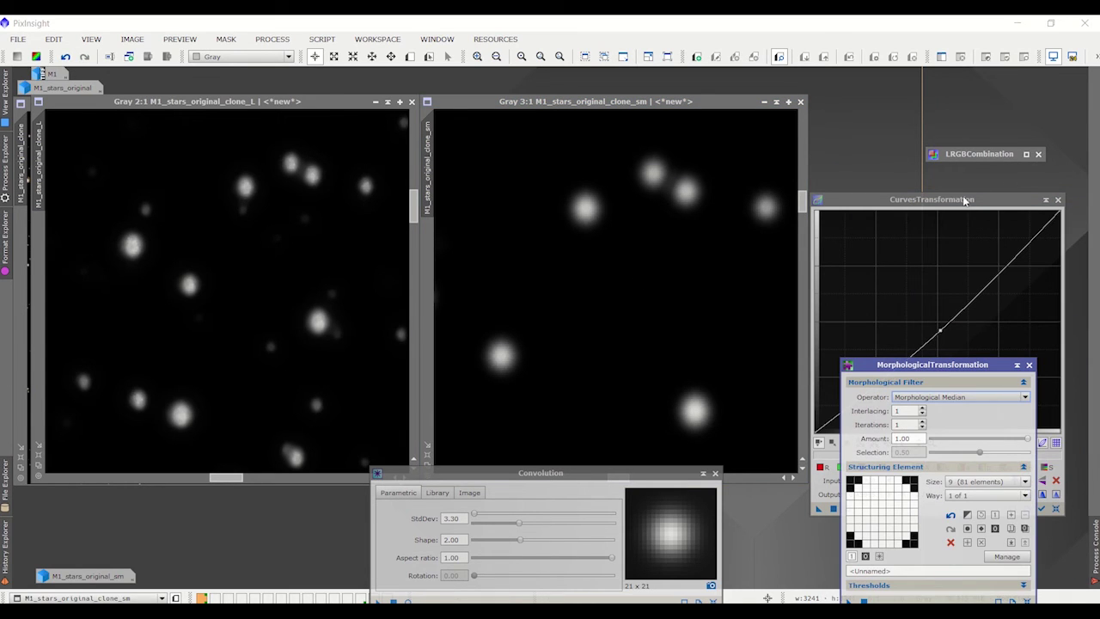
Bend the curve upward to brighten the midtones and apply it to the clone_sm star mask.
drag(964, 200, 944, 184)
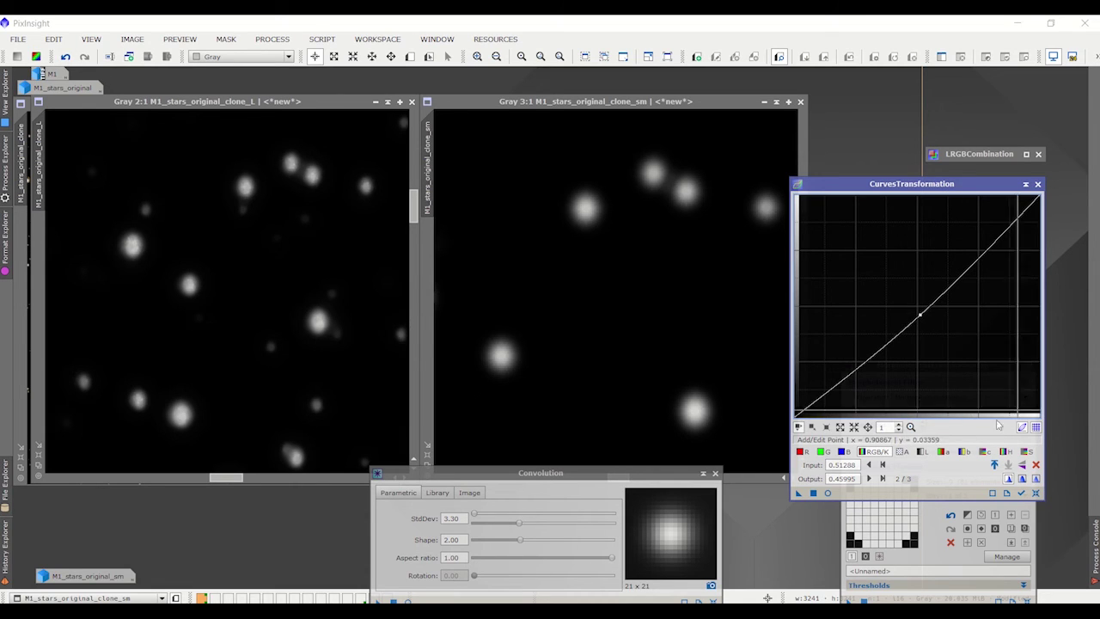
drag(920, 315, 916, 291)
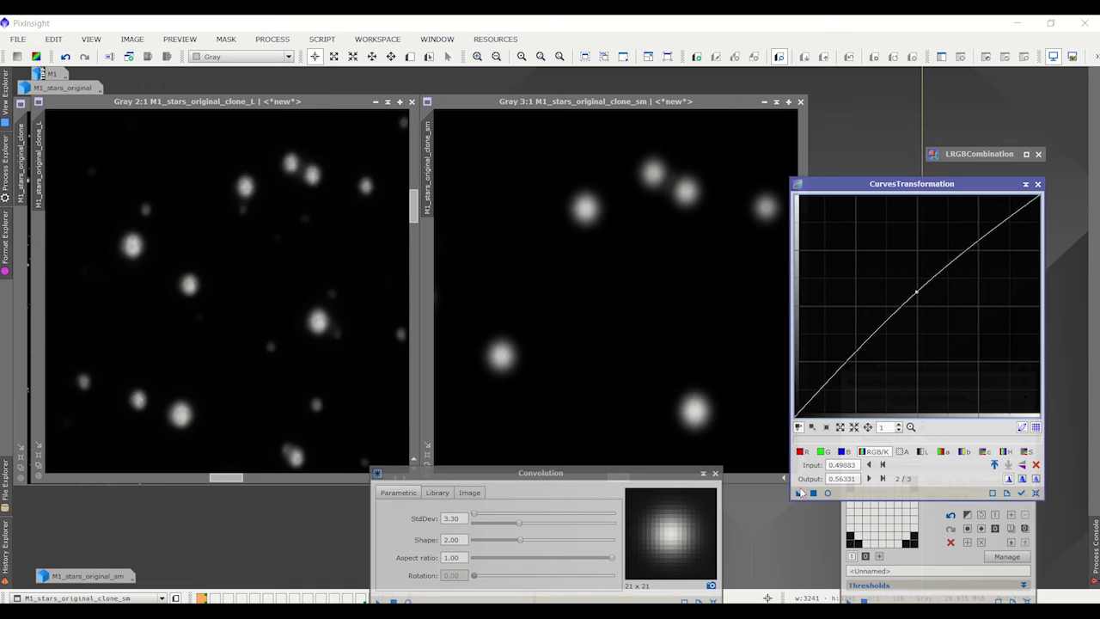
drag(797, 494, 695, 355)
right_click(681, 289)
key(Escape)
Reset the curve, pull the midpoint slightly below the diagonal, and apply it twice to the mask.
drag(902, 191, 912, 193)
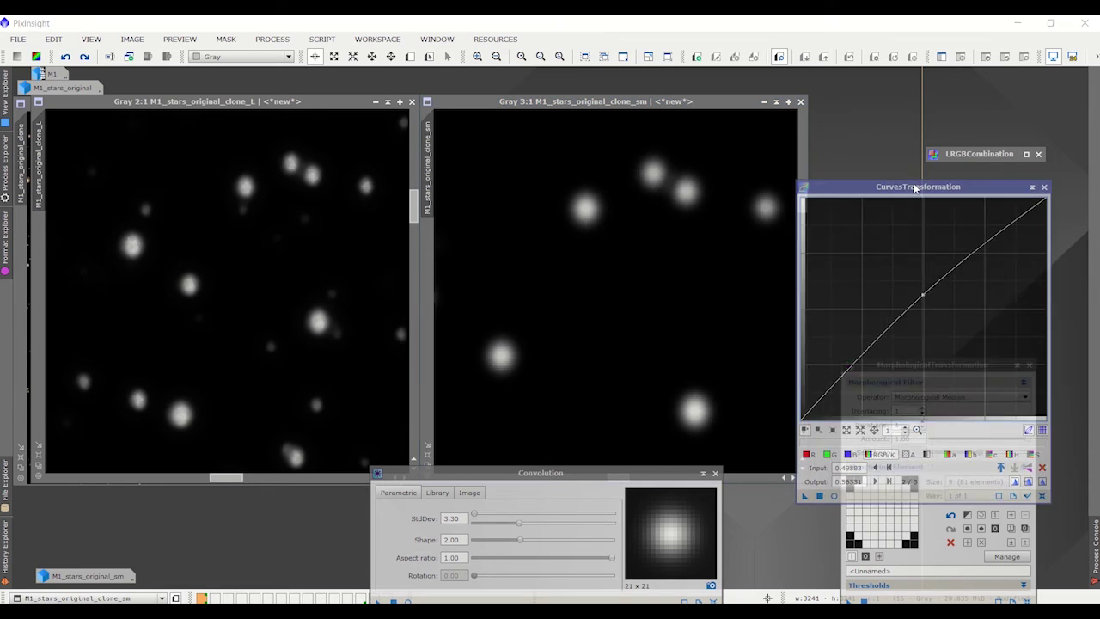
click(1044, 496)
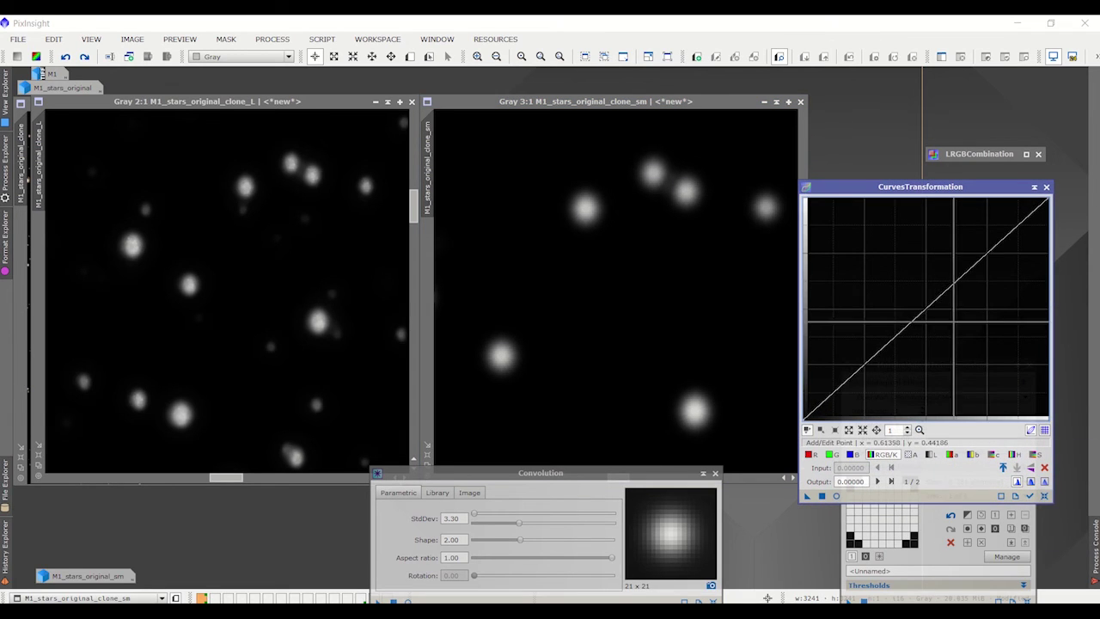
click(930, 316)
drag(930, 315, 931, 317)
drag(808, 497, 694, 369)
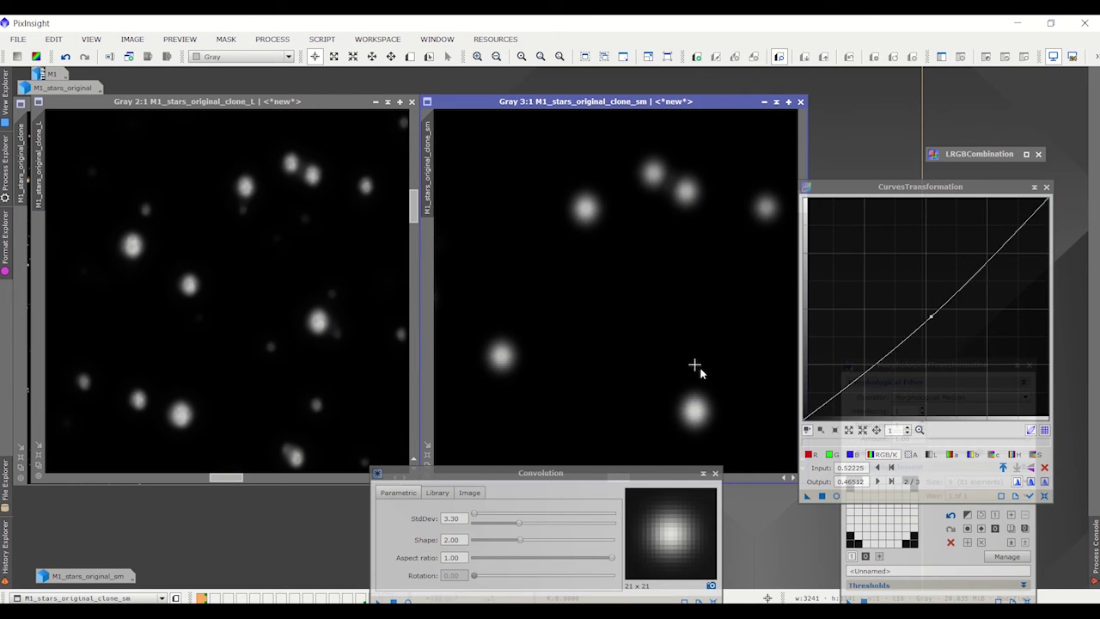
drag(804, 501, 712, 369)
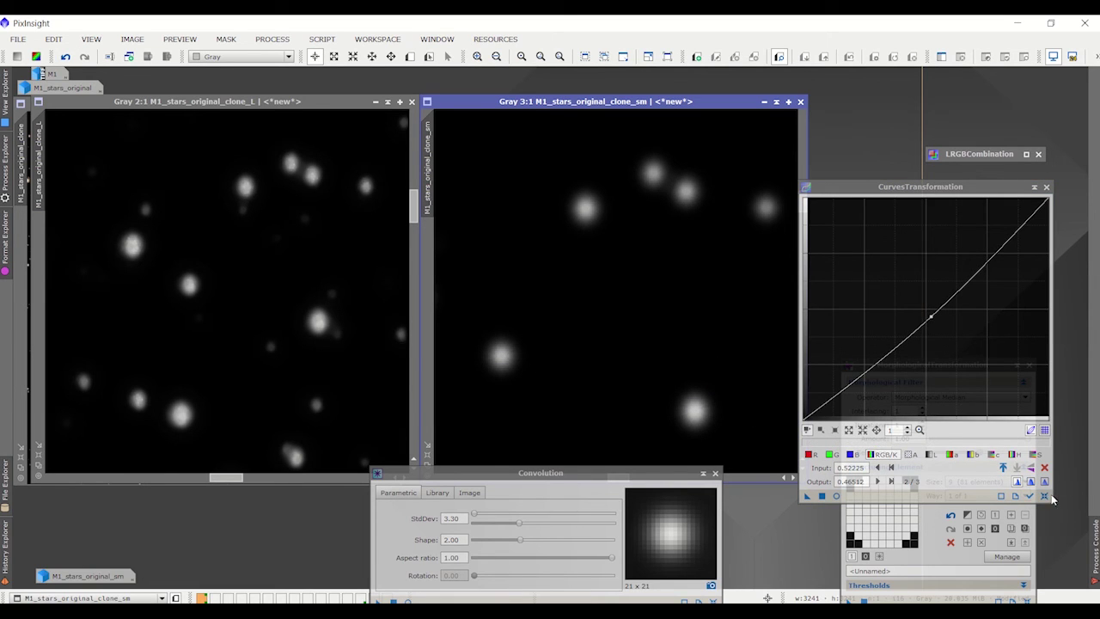
Apply a gentle S-curve (shadows 0.22951→0.22481, midtones 0.46838→0.52713) to the star mask.
click(1044, 495)
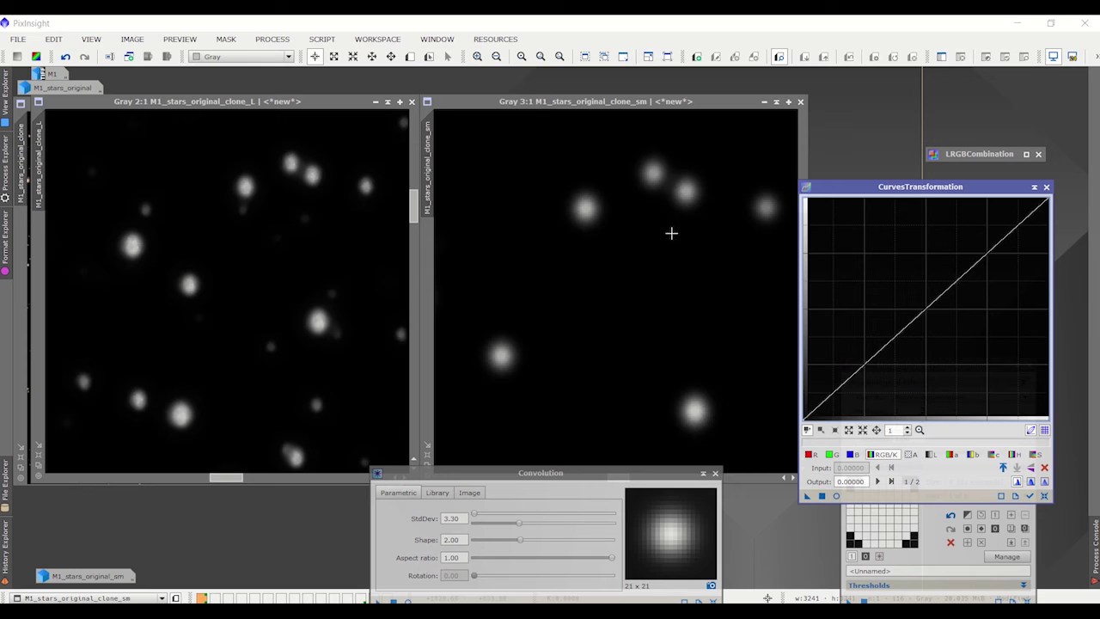
click(918, 300)
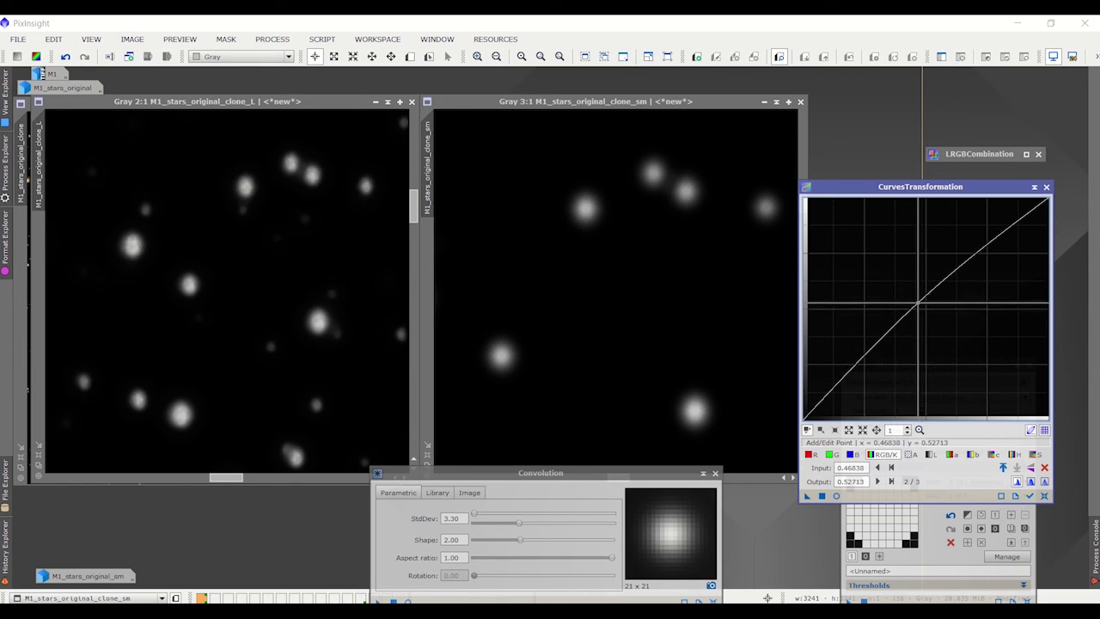
click(859, 369)
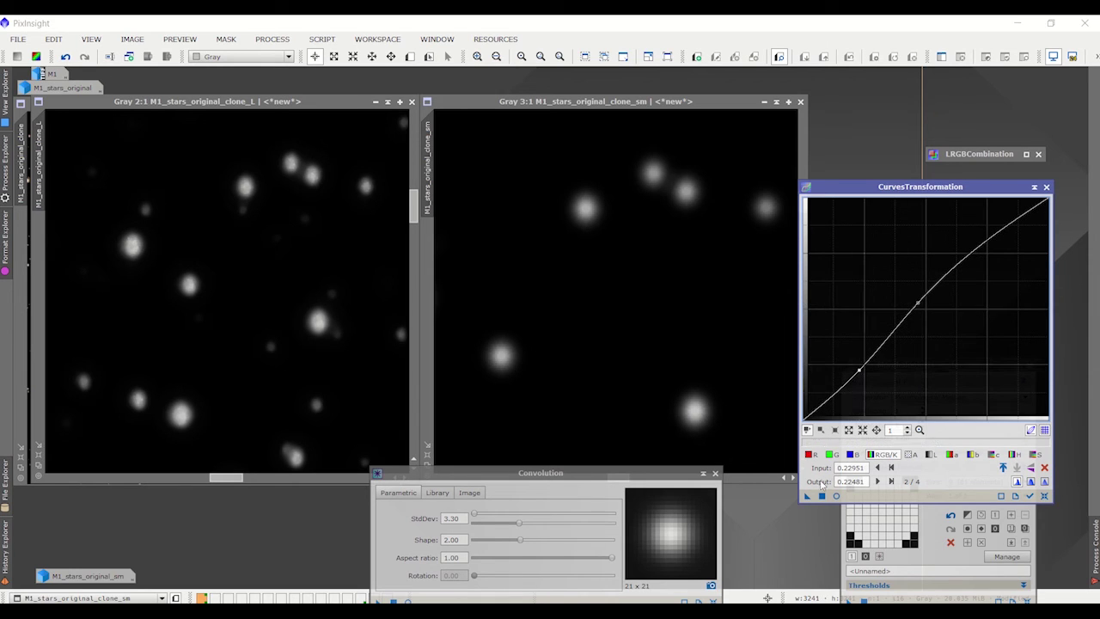
drag(806, 498, 669, 350)
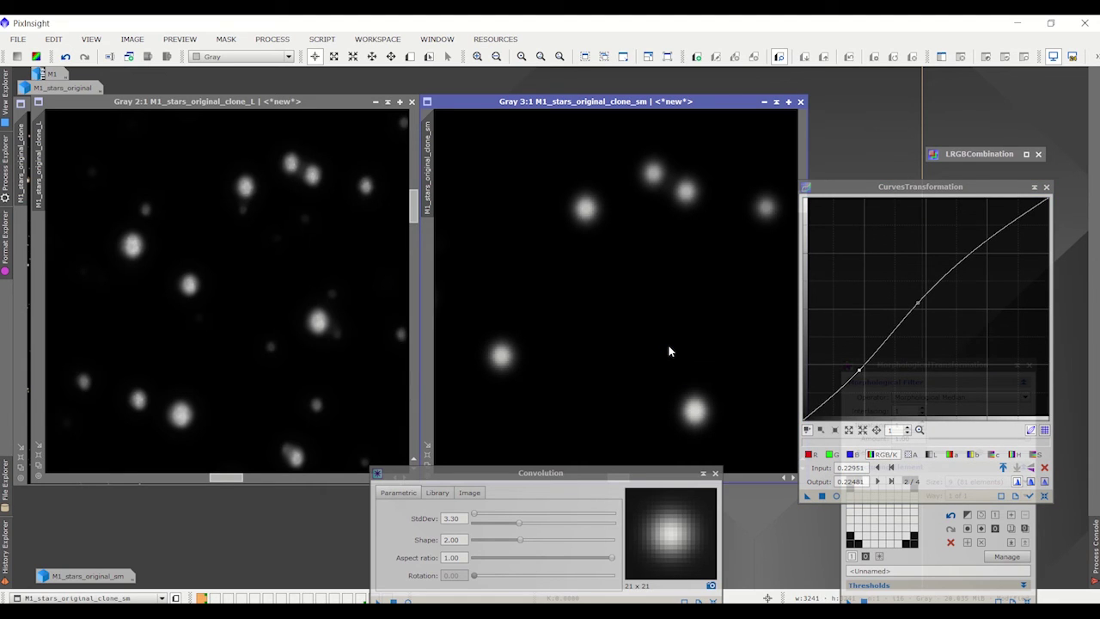
scroll(656, 278, down, 2)
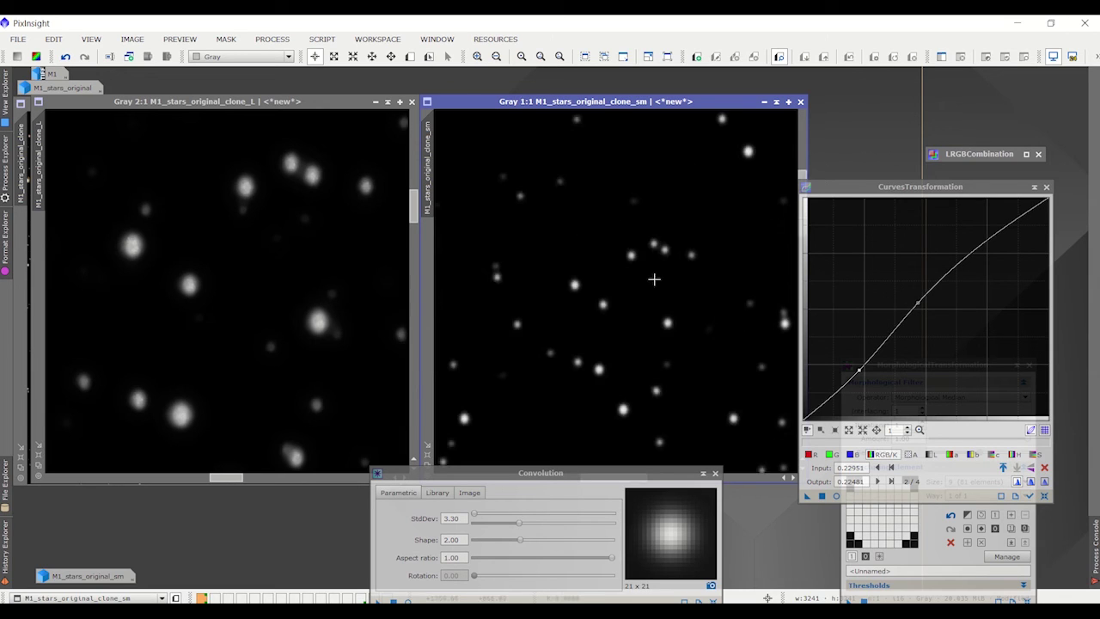
scroll(654, 279, up, 1)
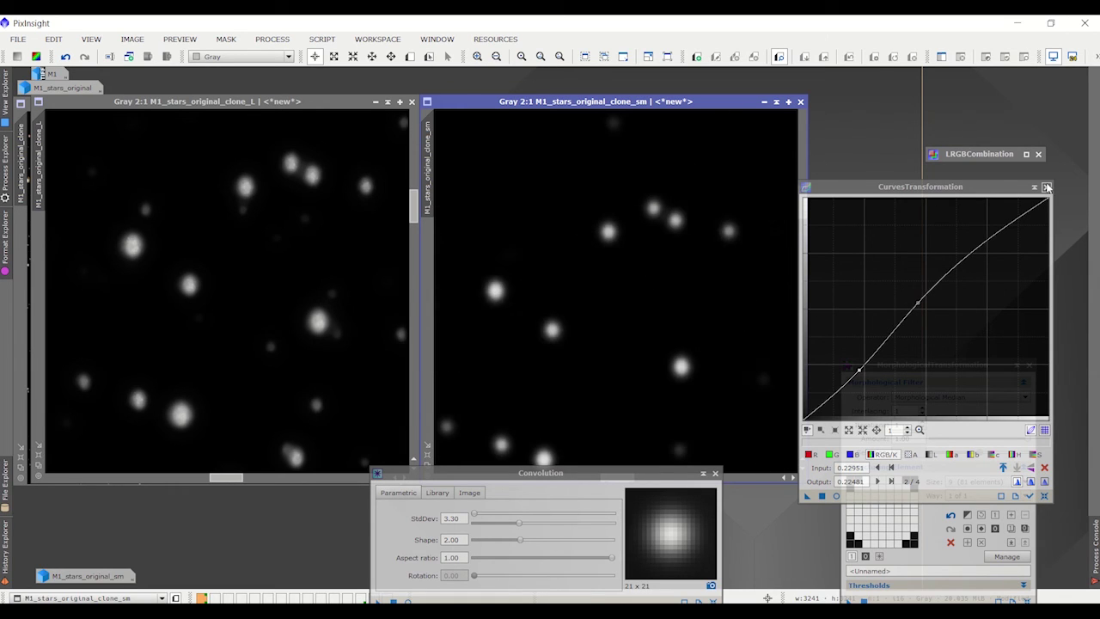
Iconize the process and image windows and open LRGBCombination.
click(1036, 187)
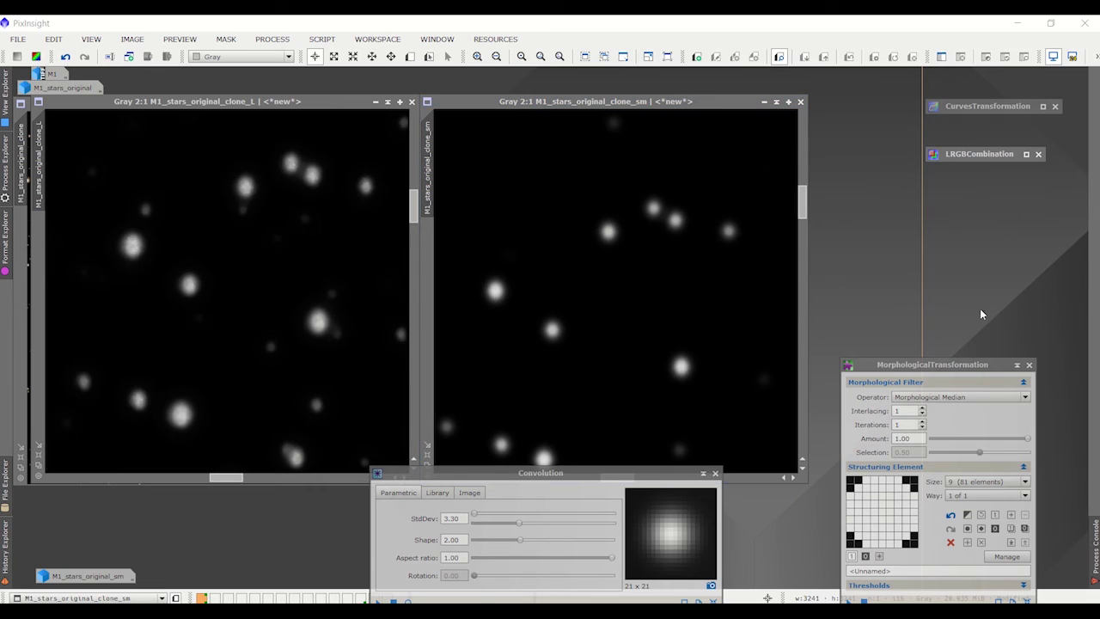
click(915, 55)
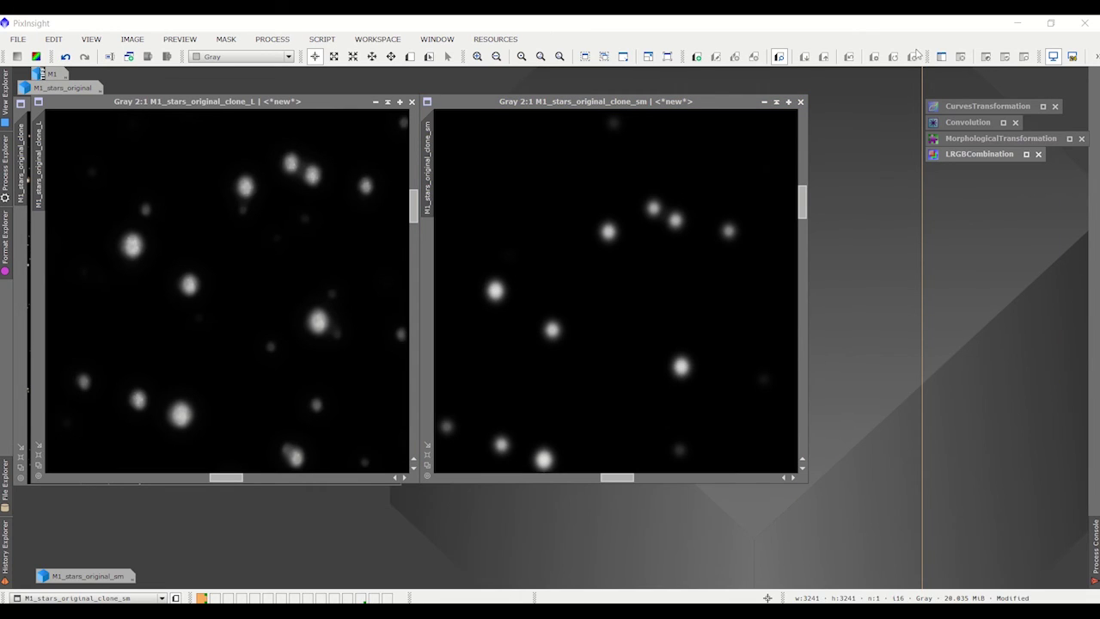
double_click(946, 155)
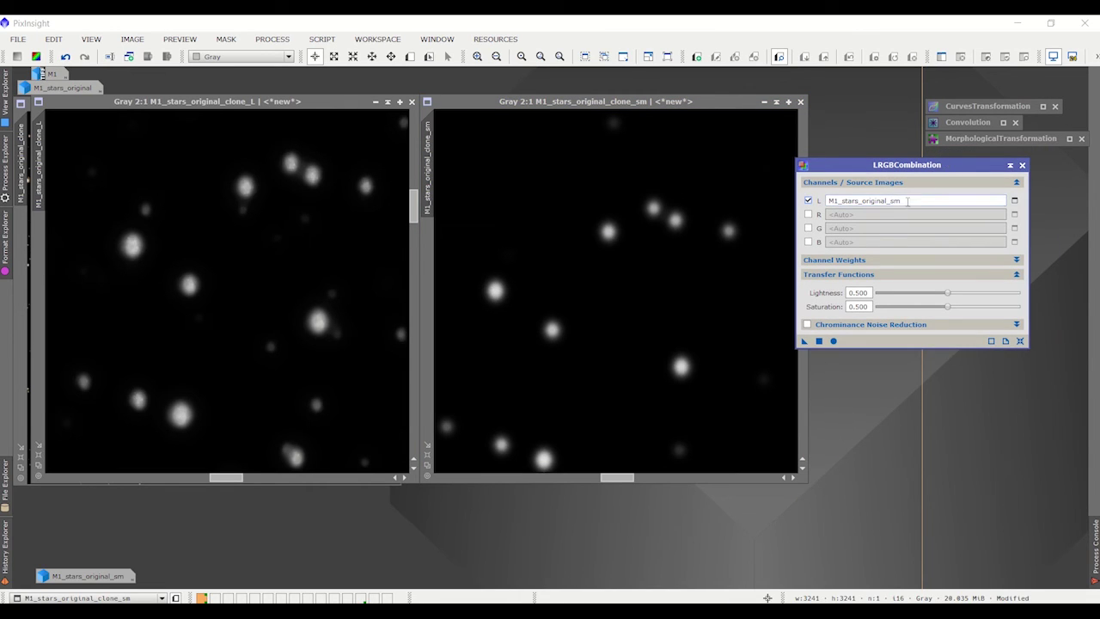
click(366, 105)
click(375, 101)
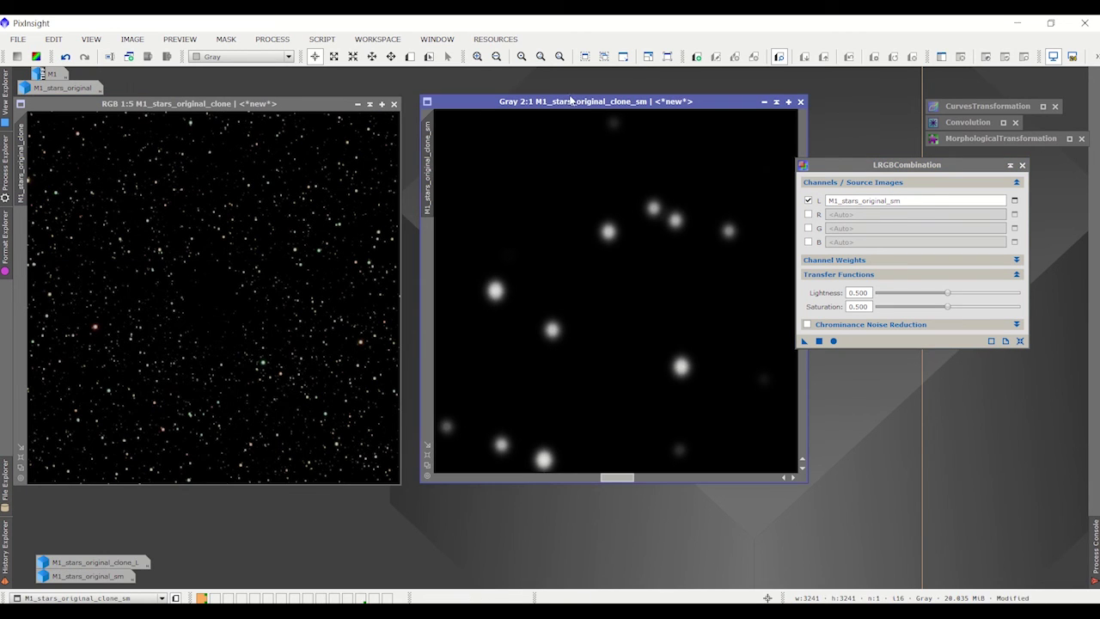
click(764, 103)
Set M1_stars_original_clone_sm as the L source and apply LRGBCombination to M1_stars_original_clone.
drag(689, 304, 913, 201)
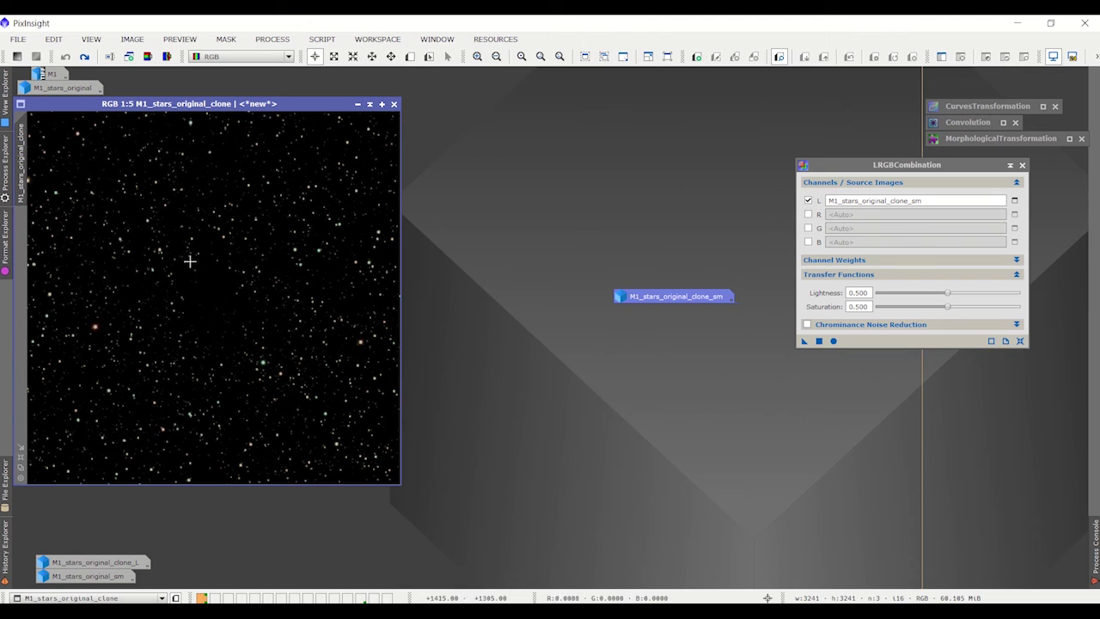
scroll(153, 169, up, 6)
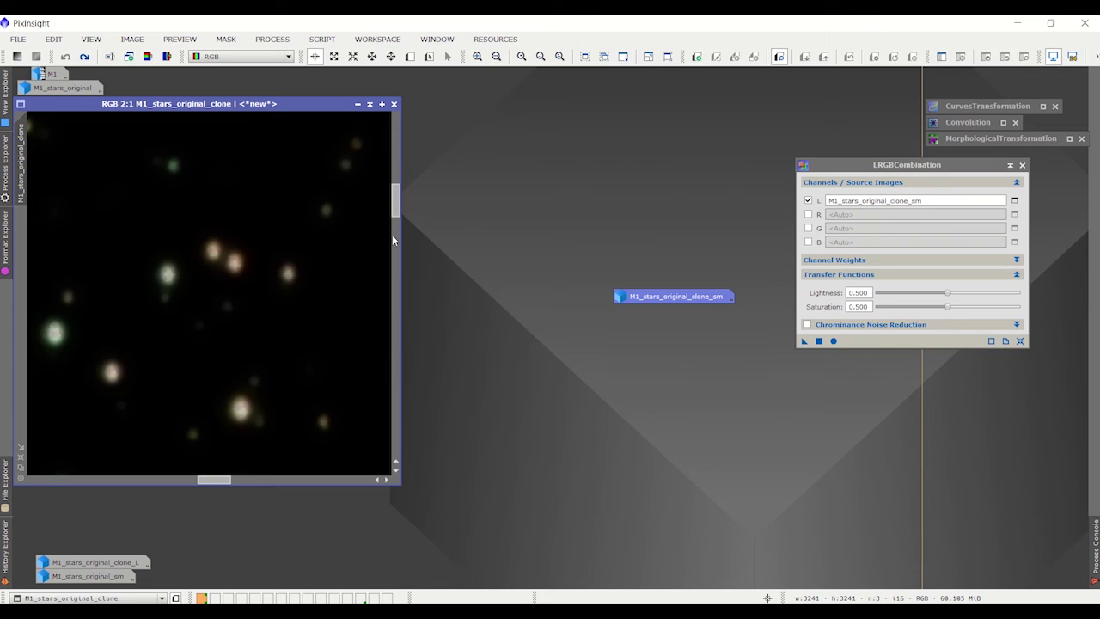
drag(395, 198, 395, 206)
click(803, 341)
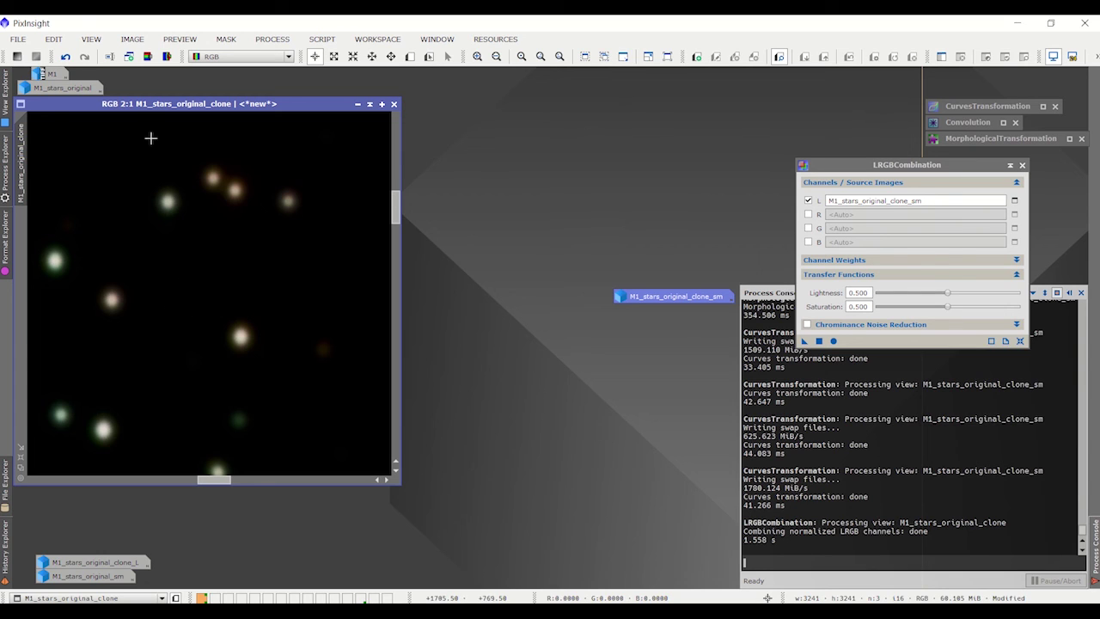
Open M1_stars_original, zoom to 2:1, and place it beside the combined clone showing matching stars.
double_click(82, 85)
scroll(221, 172, up, 5)
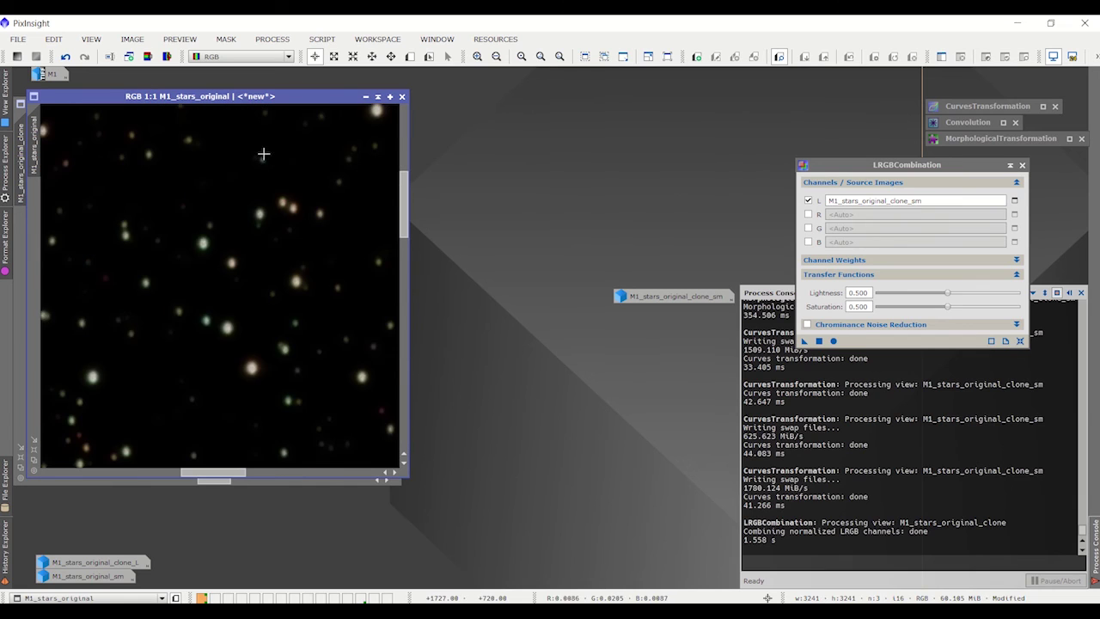
drag(360, 91, 702, 86)
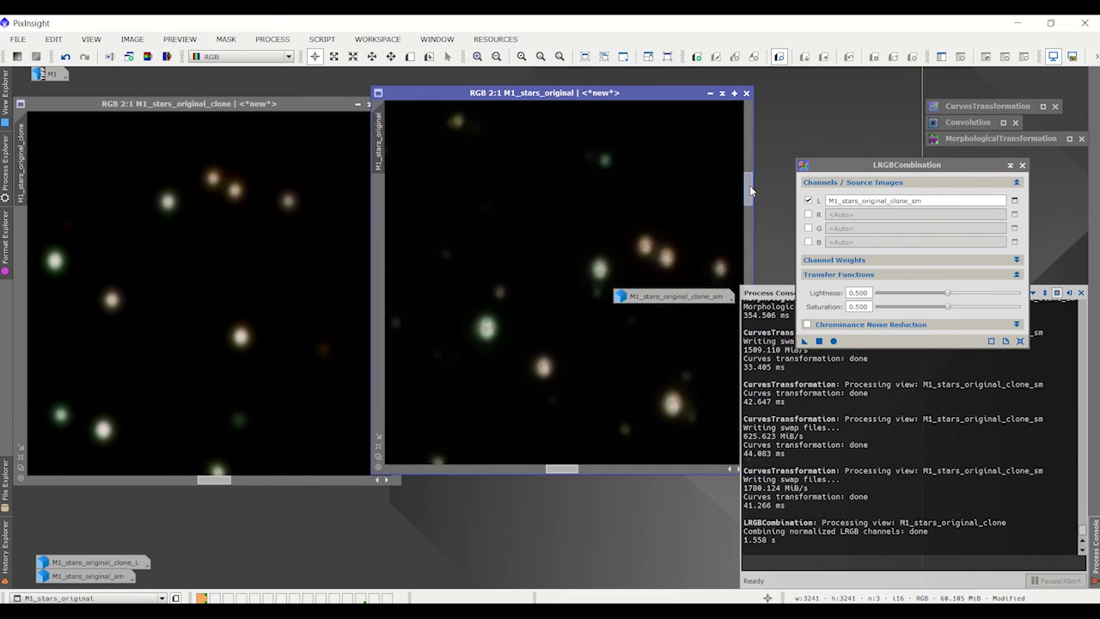
drag(749, 189, 749, 198)
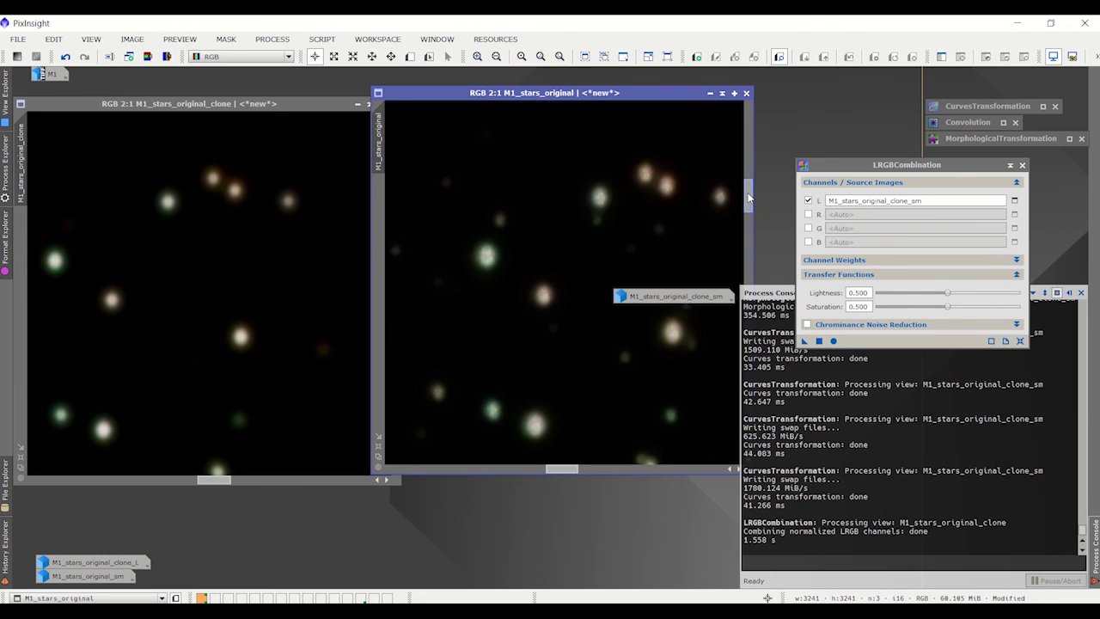
drag(572, 469, 575, 472)
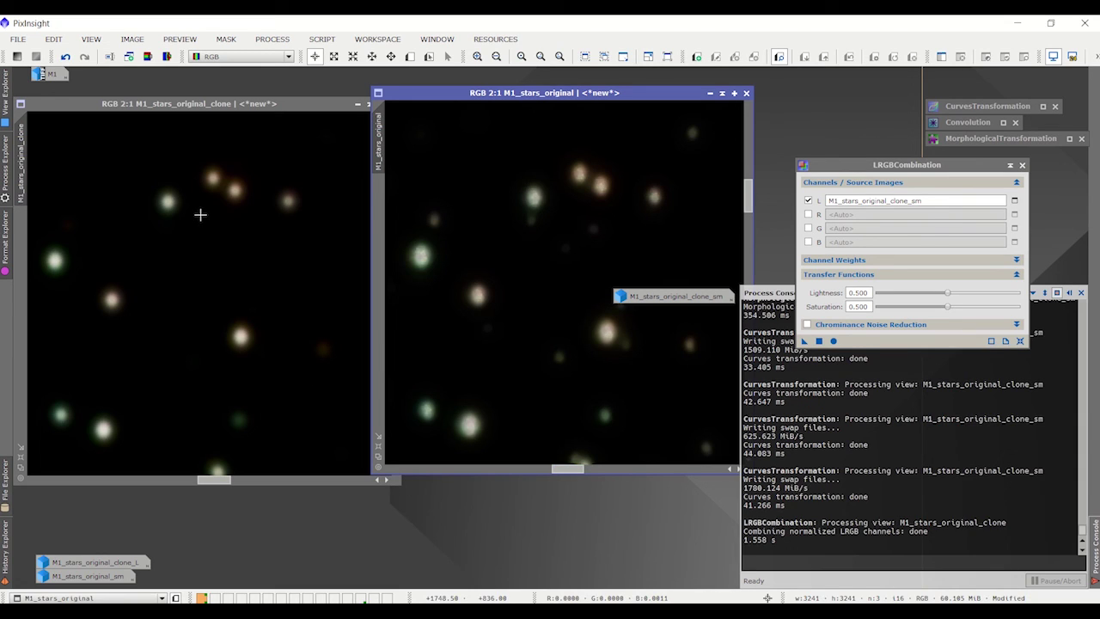
drag(922, 168, 941, 243)
Apply the saved S-curve CurvesTransformation to M1_stars_original_clone and pan to inspect its stars.
double_click(969, 107)
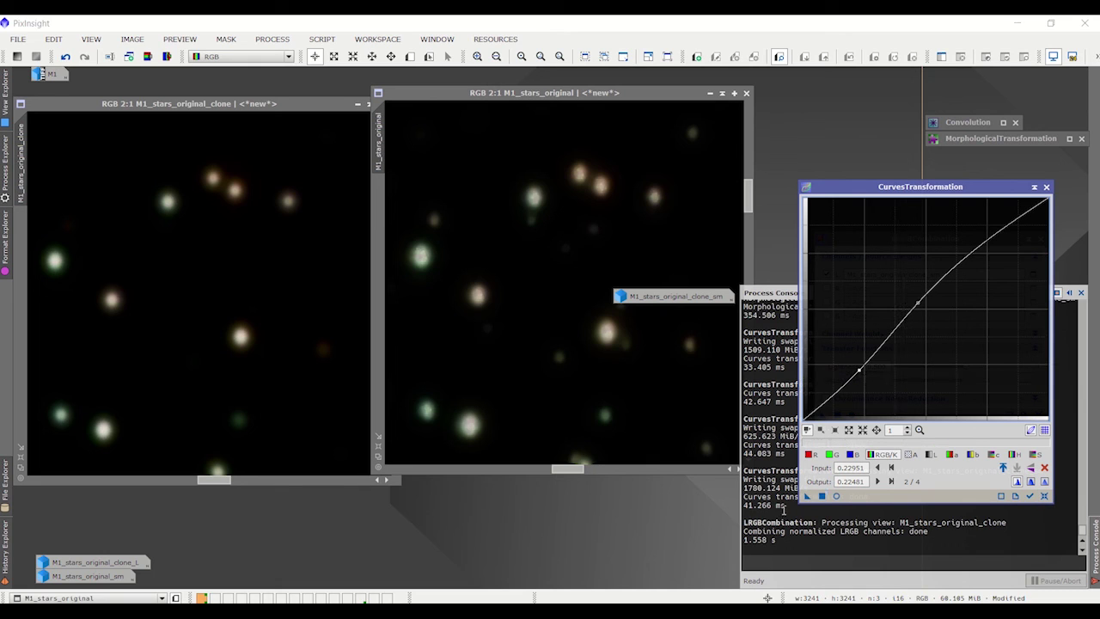
mouse_move(806, 498)
mouse_down()
mouse_move(186, 349)
mouse_move(184, 311)
mouse_up()
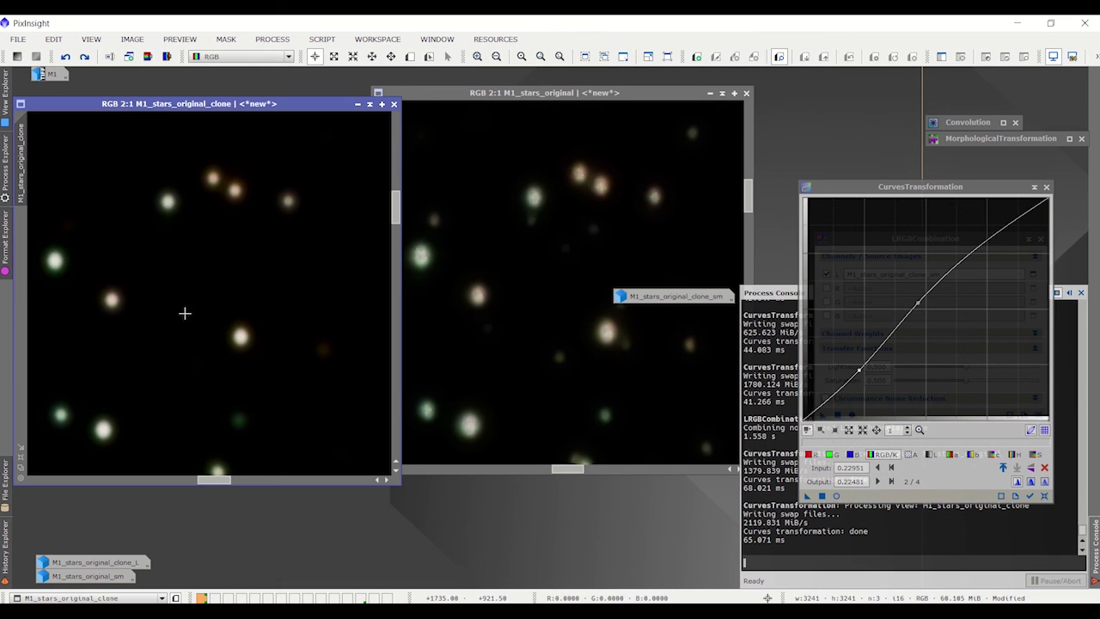
drag(206, 258, 270, 221)
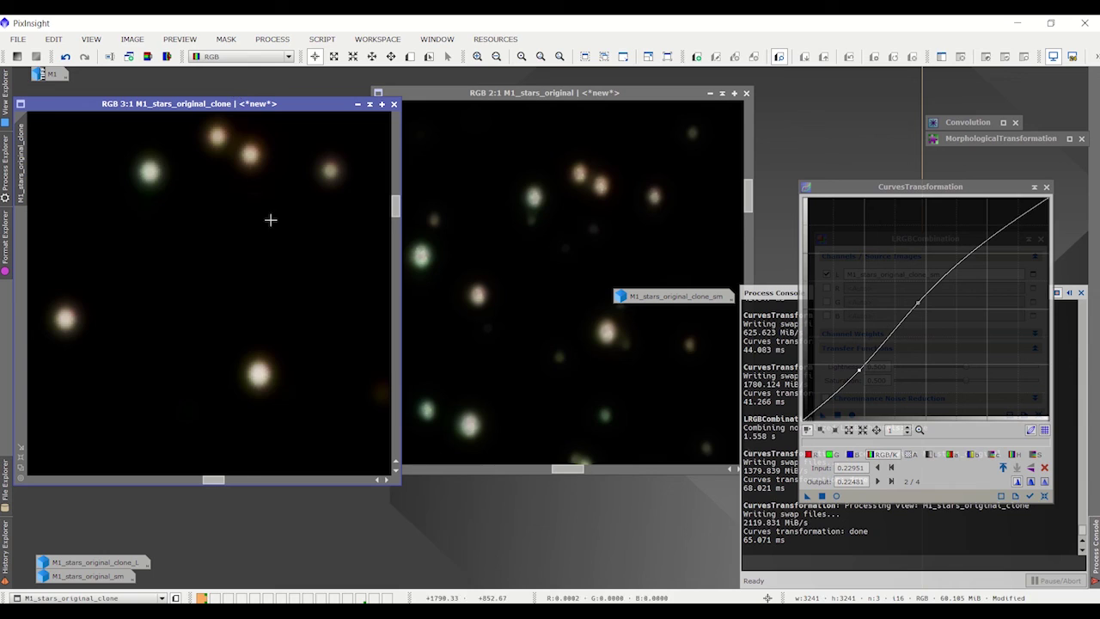